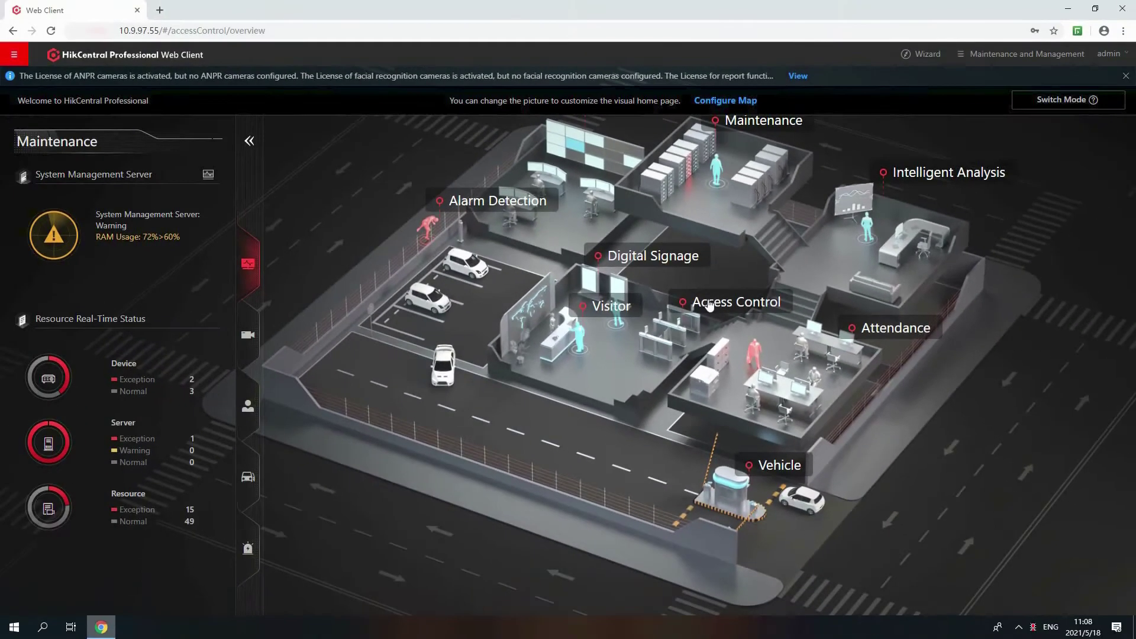
Launch the Wizard's Access Control guide to reach the Access Control Device page
click(586, 397)
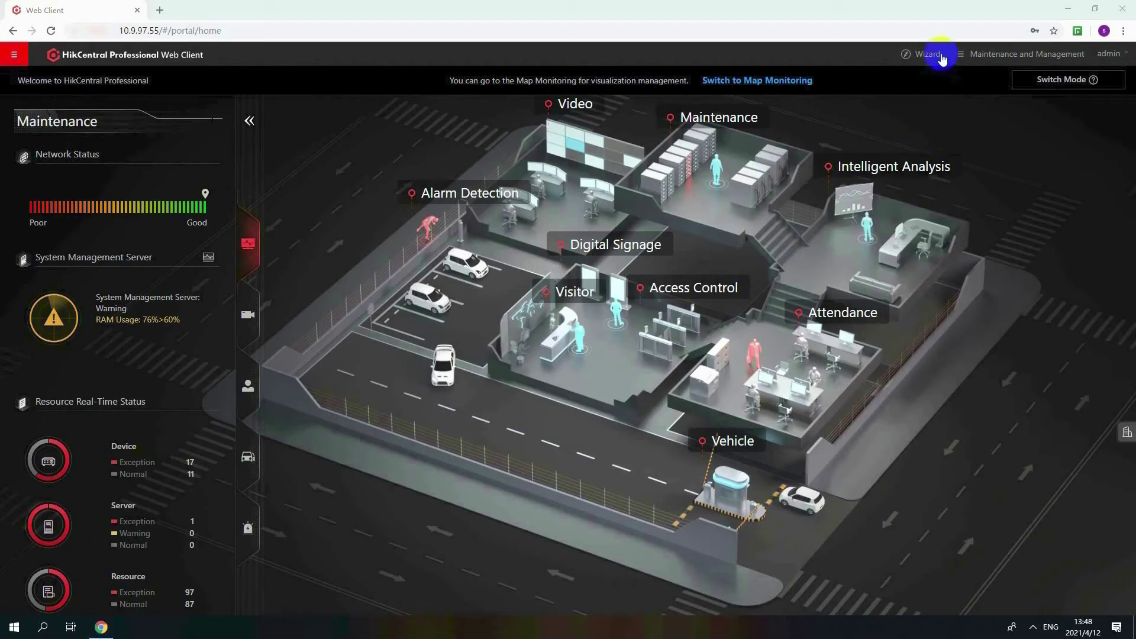
click(612, 129)
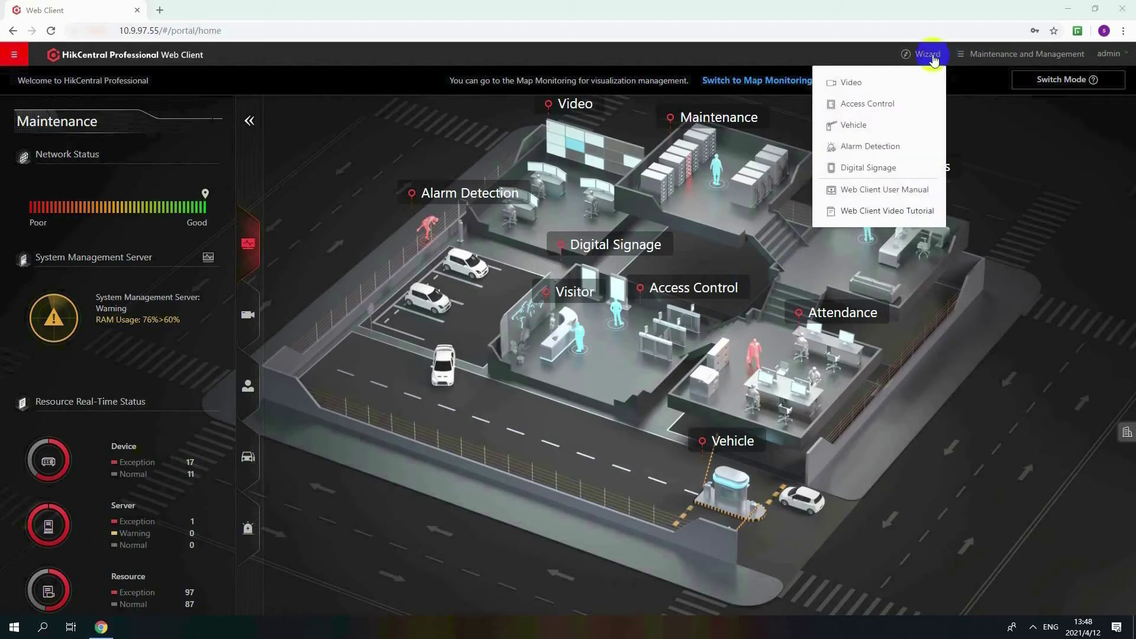
click(888, 107)
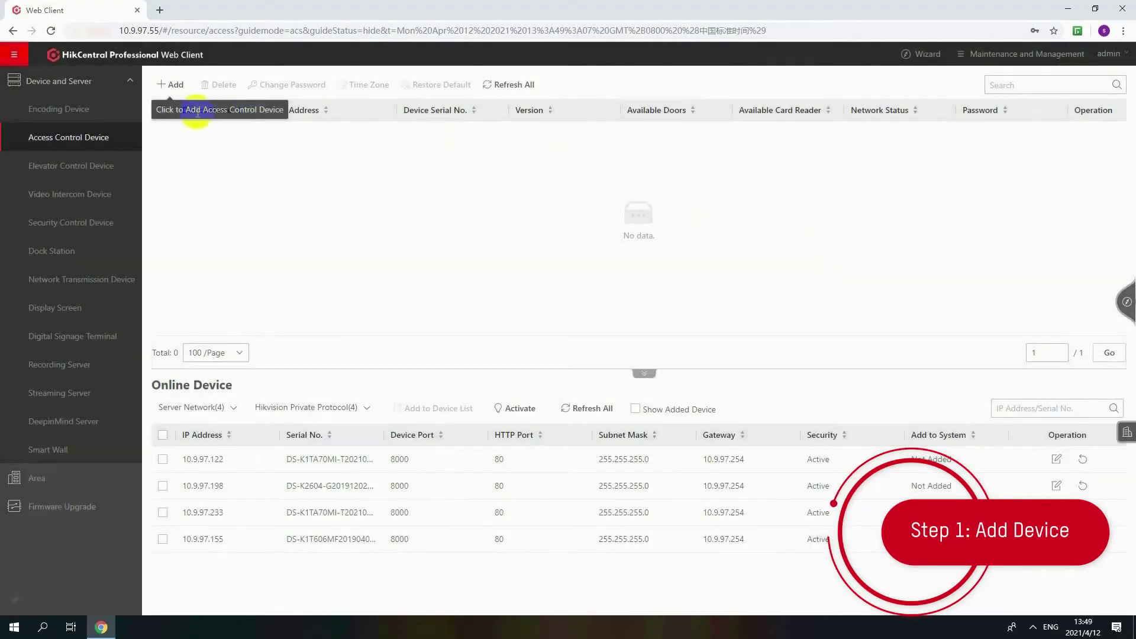
Add online device 10.9.97.198 as K2604 TEST with its password, restoring default settings
click(162, 486)
click(428, 407)
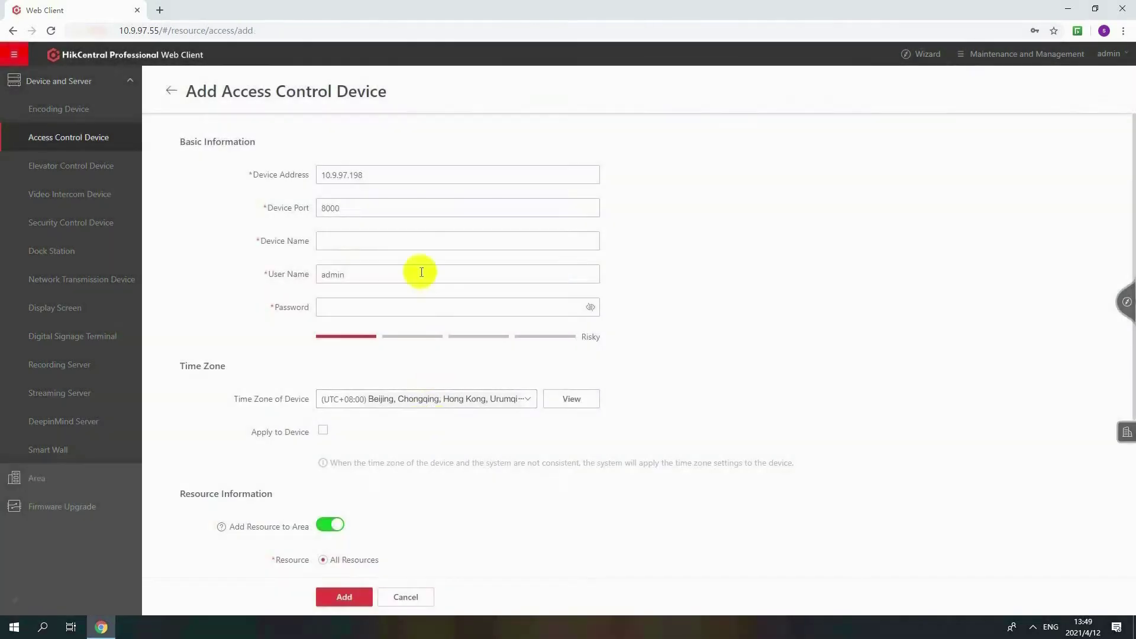
click(419, 245)
click(411, 306)
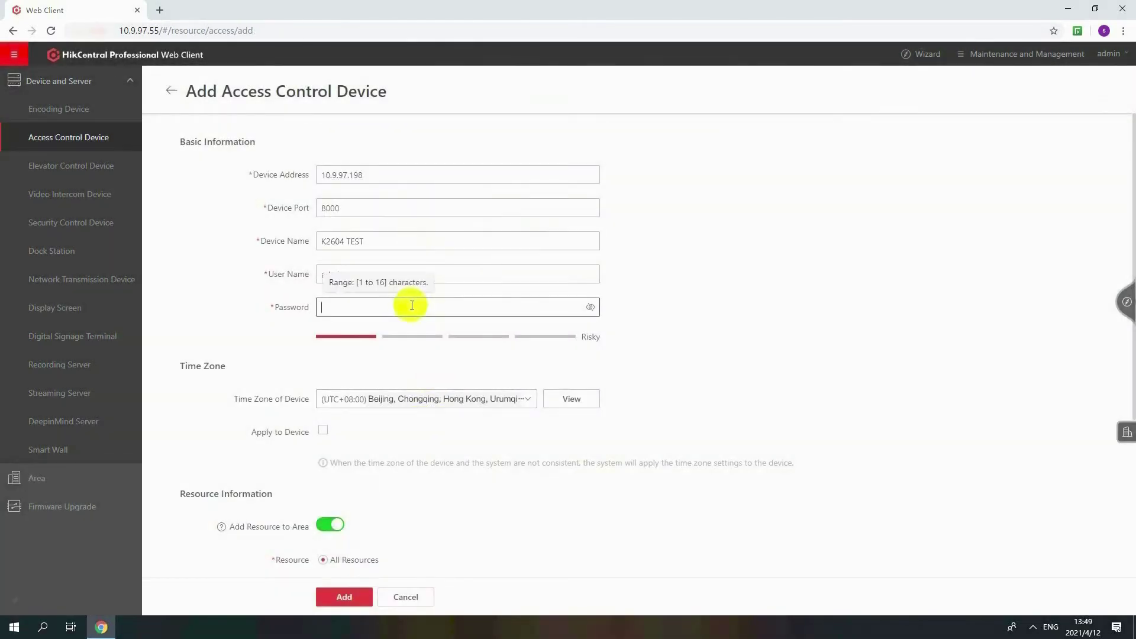
text(4)
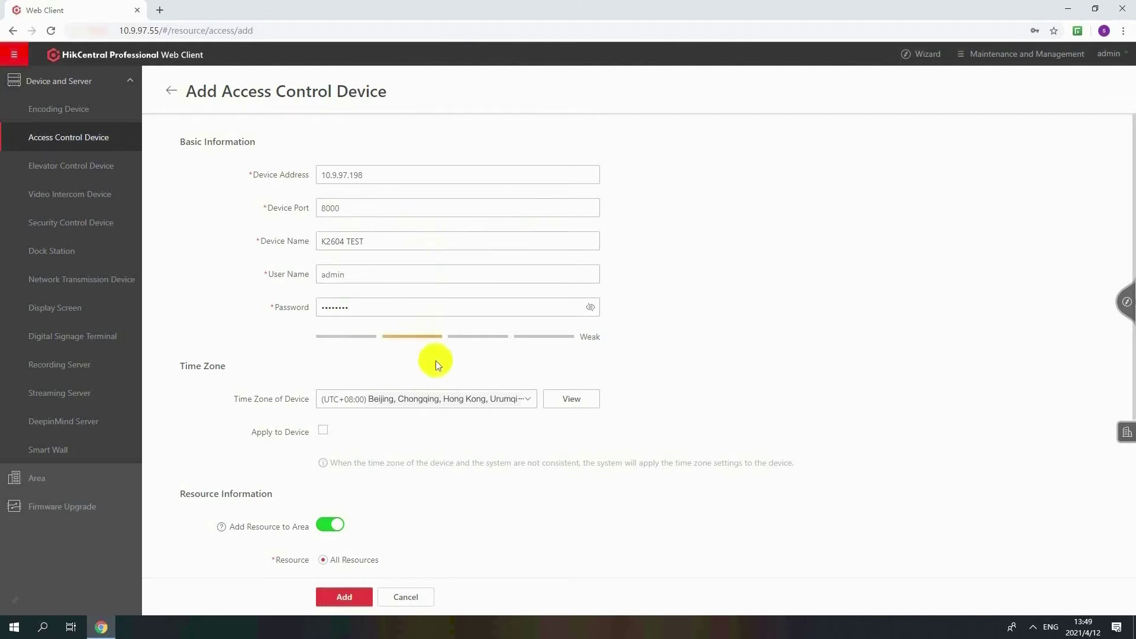
scroll(435, 360, down, 2)
scroll(436, 361, down, 2)
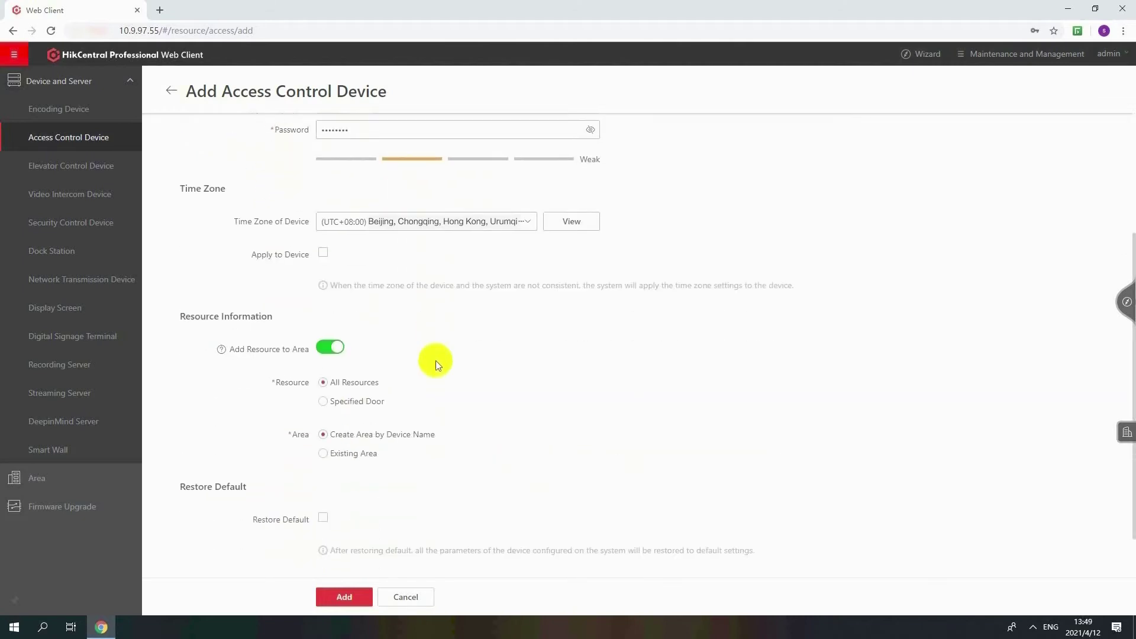
click(352, 360)
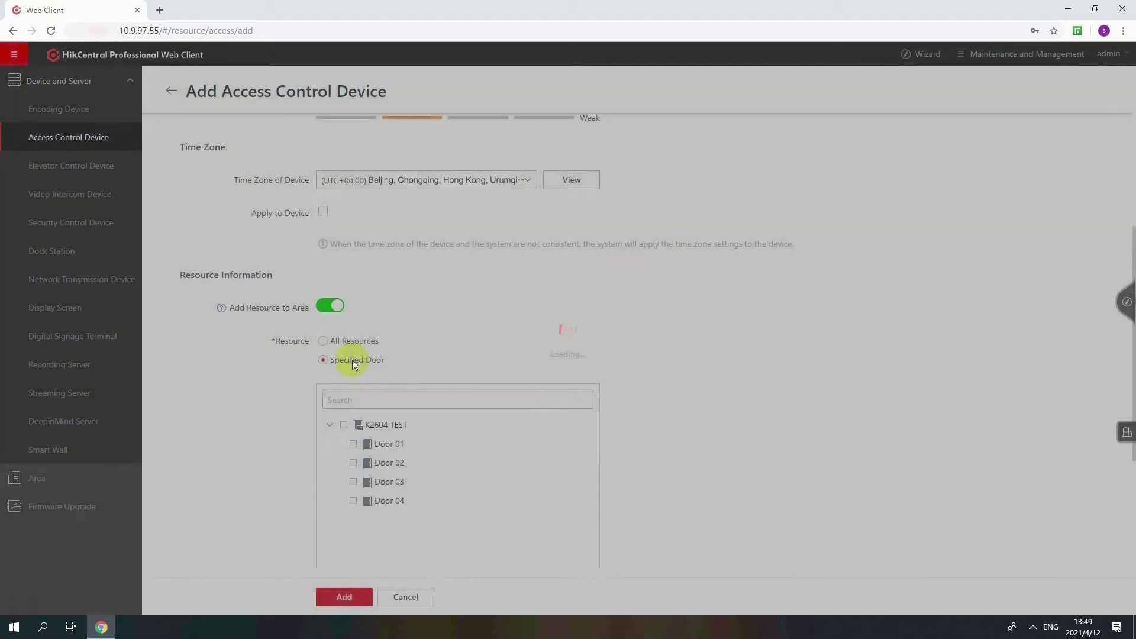
click(355, 343)
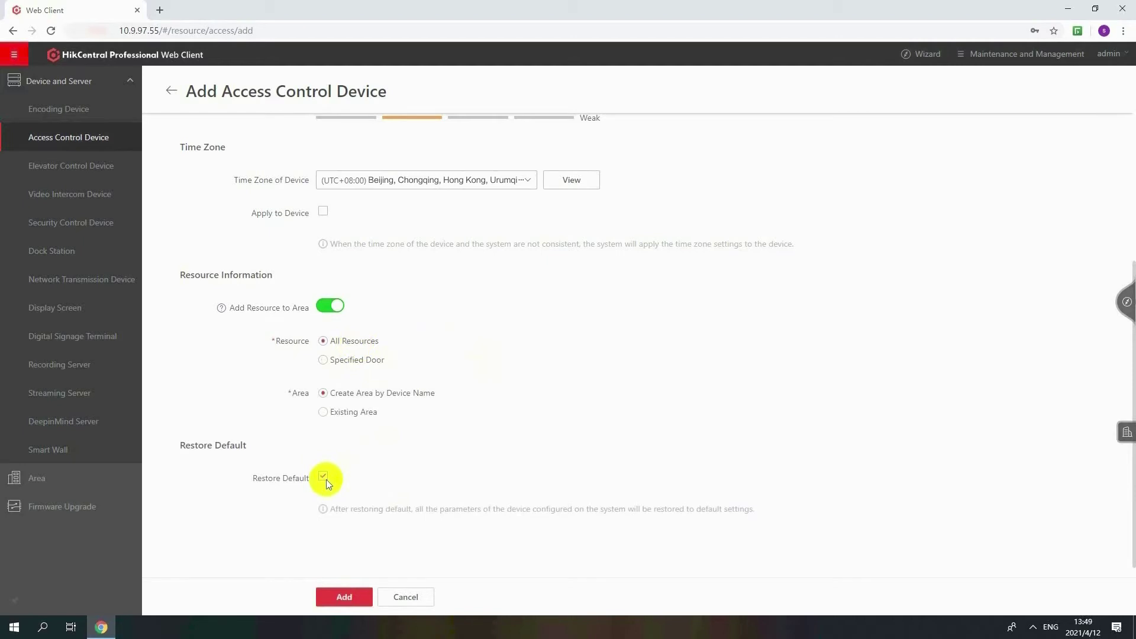
click(346, 596)
click(589, 365)
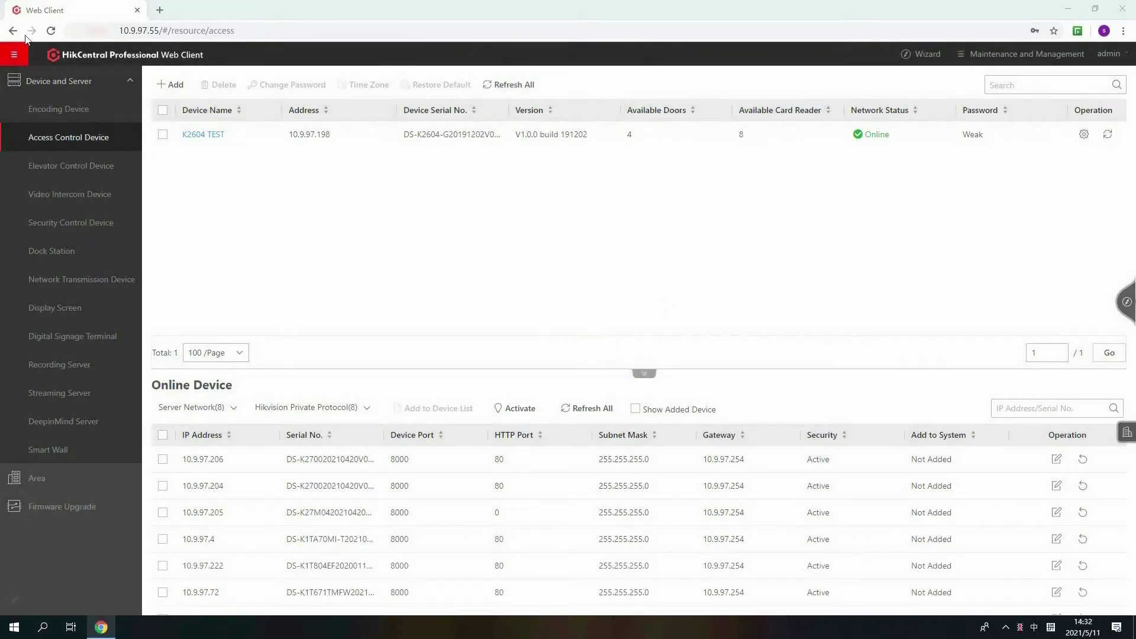
From Person > Import an Excel File, download the person template and open it in Excel
click(16, 55)
click(38, 182)
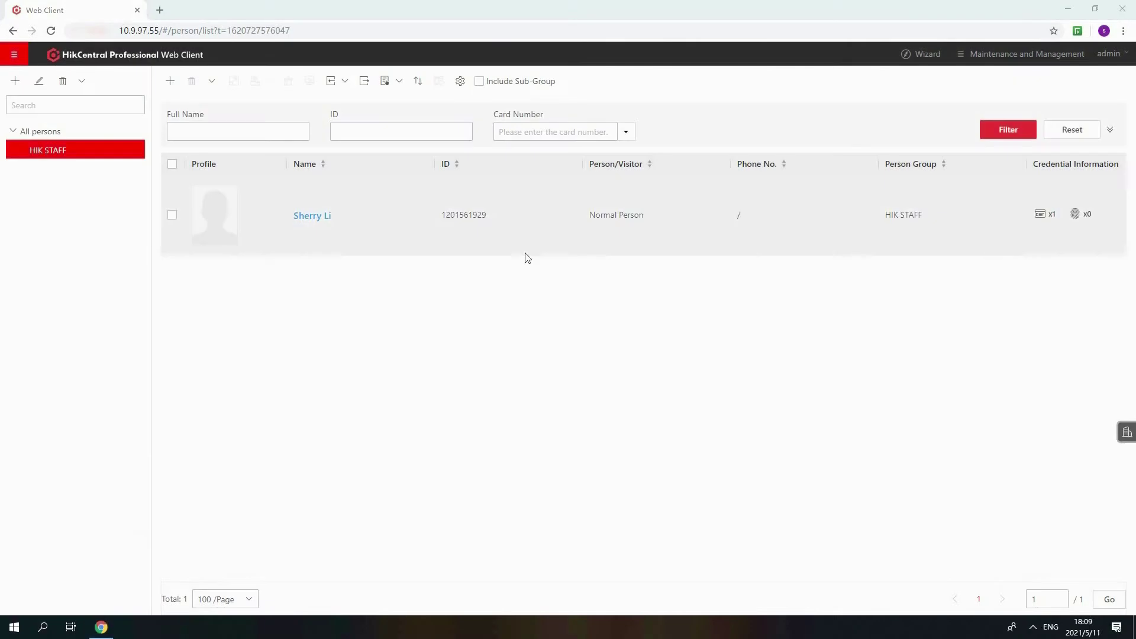
click(345, 83)
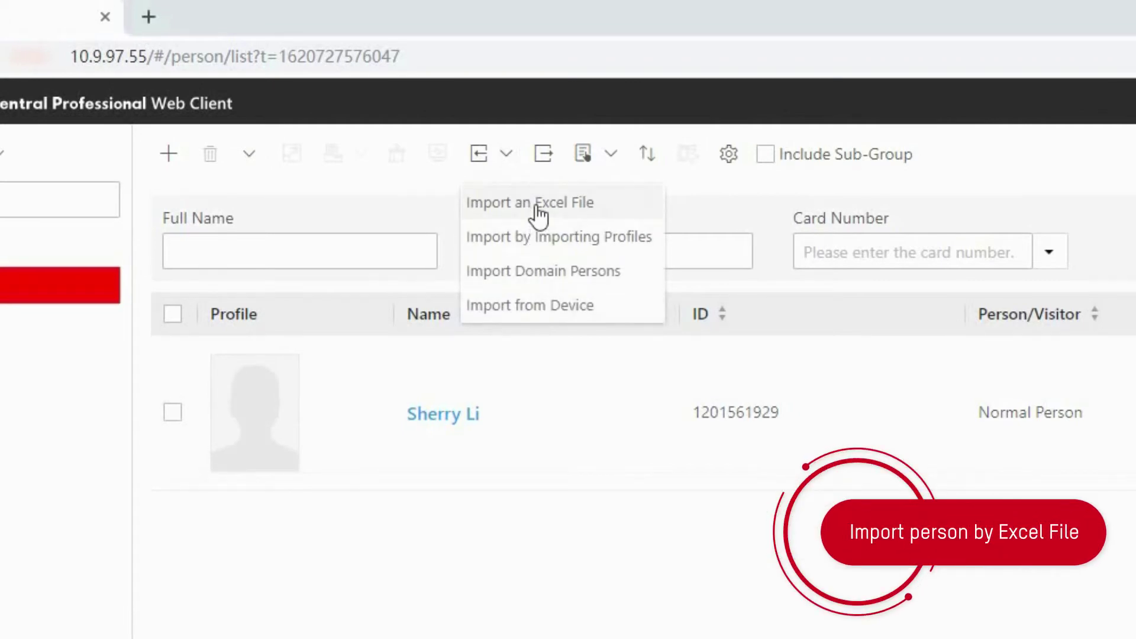
click(538, 209)
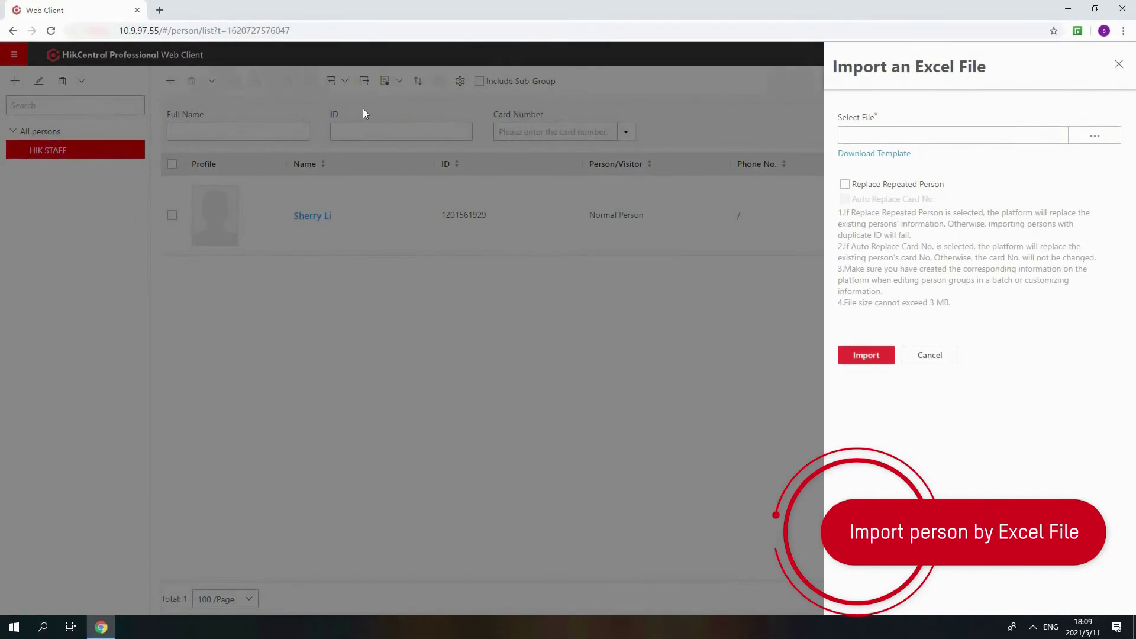
click(889, 155)
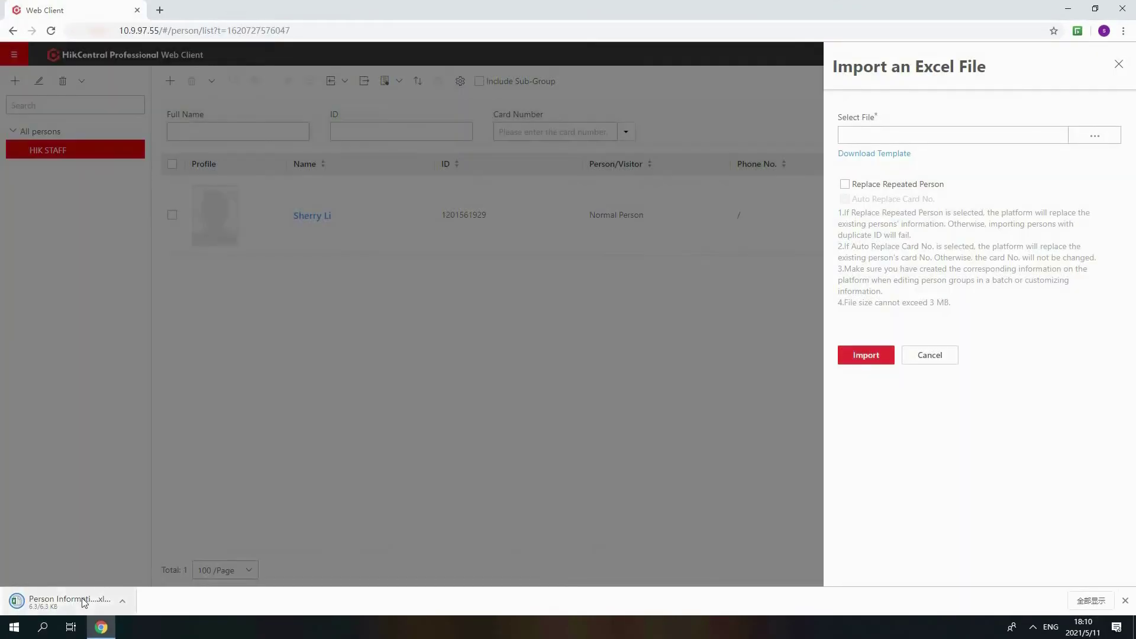
click(81, 597)
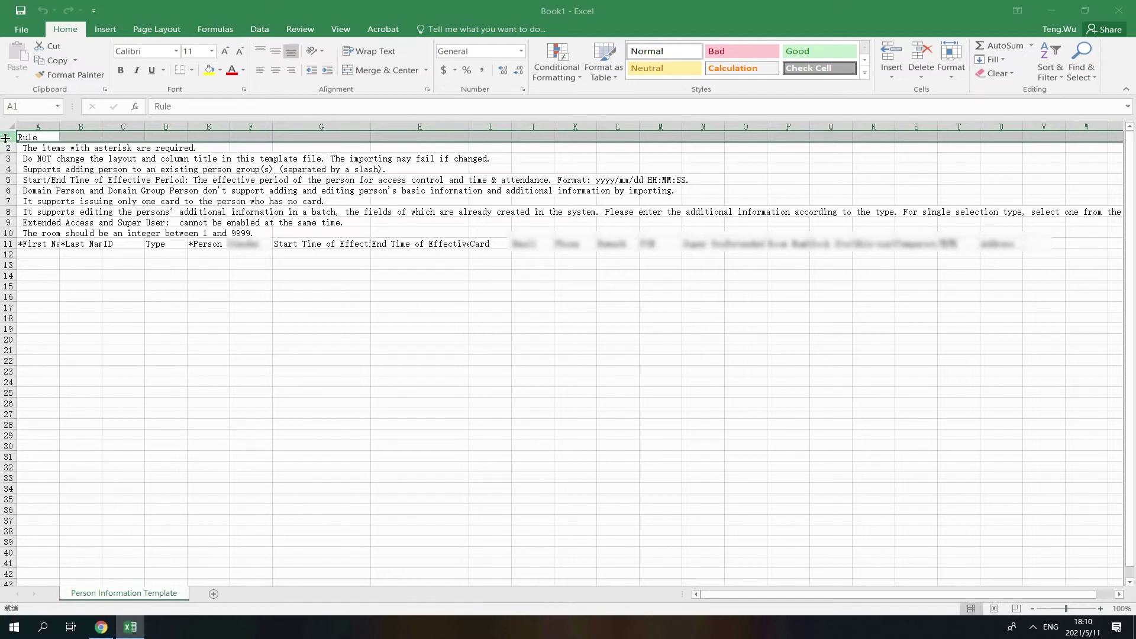
Enter three persons' first and last names in rows 12–14 of the template
click(44, 256)
text(Sherry)
key(Tab)
text(Test)
key(Return)
text(H)
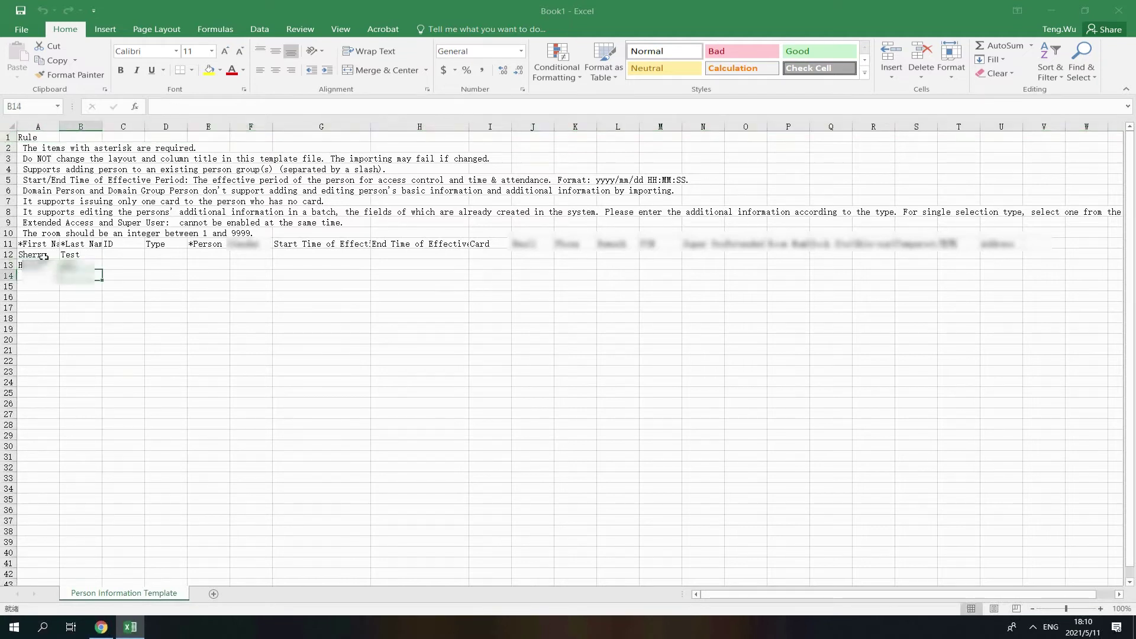
key(Return)
text(Trom)
click(177, 295)
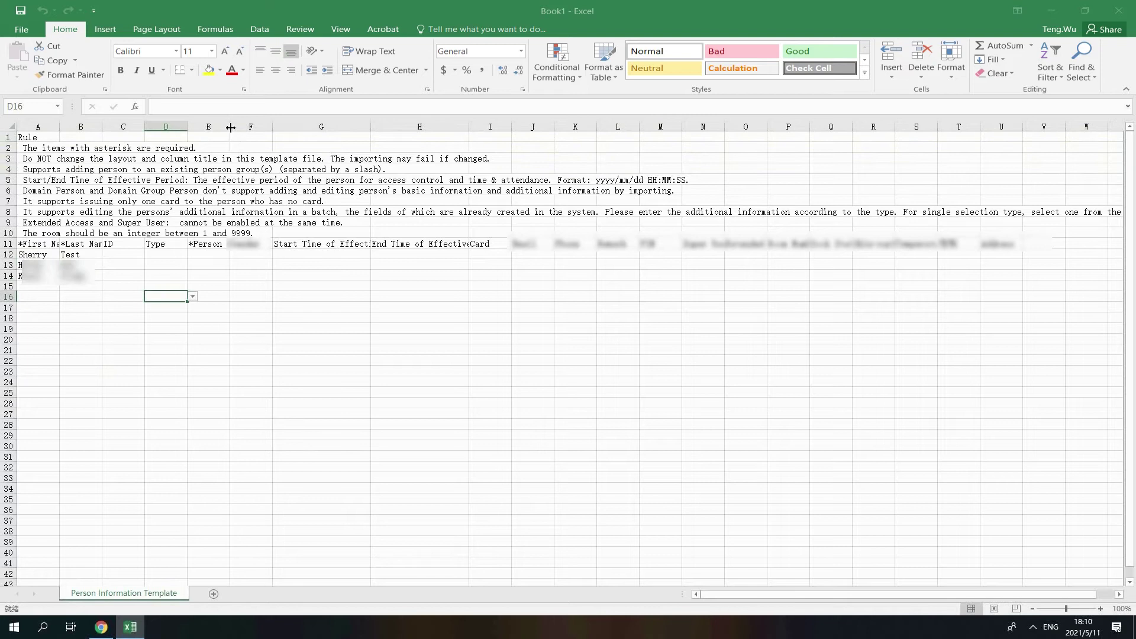
Widen column E and fill Person Group All persons/TEST down rows 12–14
drag(231, 127, 282, 127)
click(220, 254)
text(All persons/TEST)
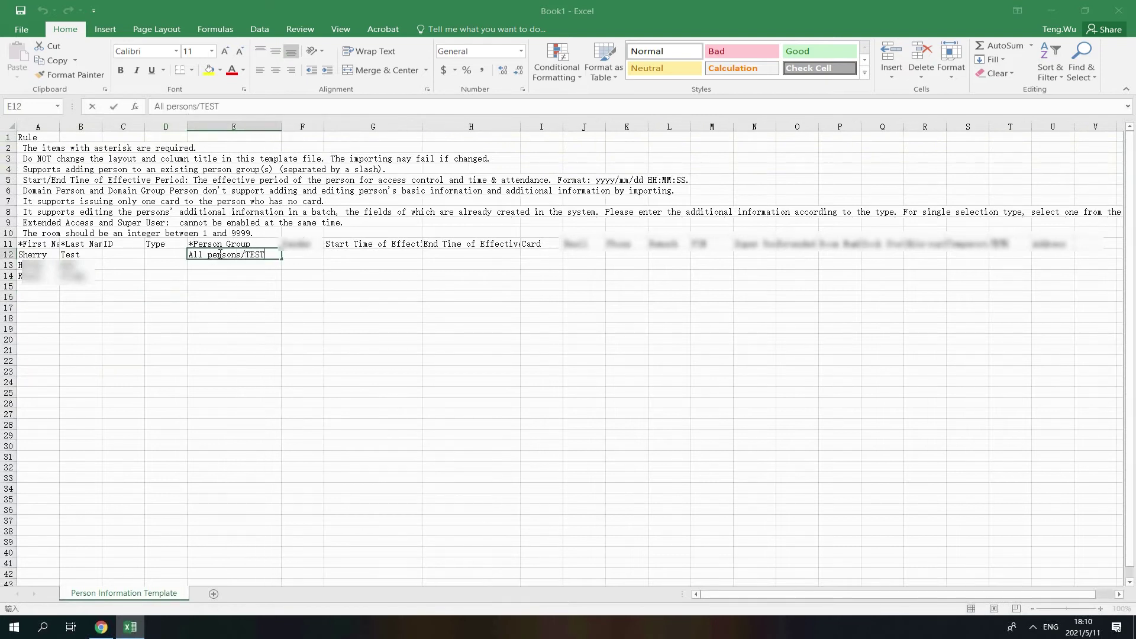
click(236, 297)
click(234, 255)
drag(282, 260, 280, 279)
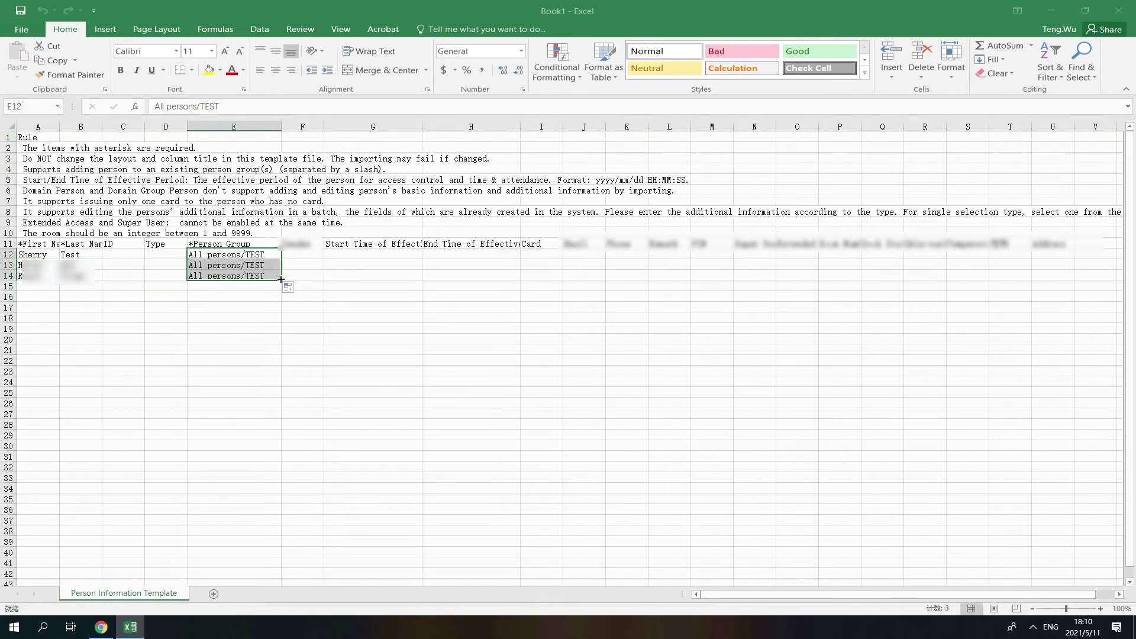
Import the filled Excel template into the web client
key(alt+Tab)
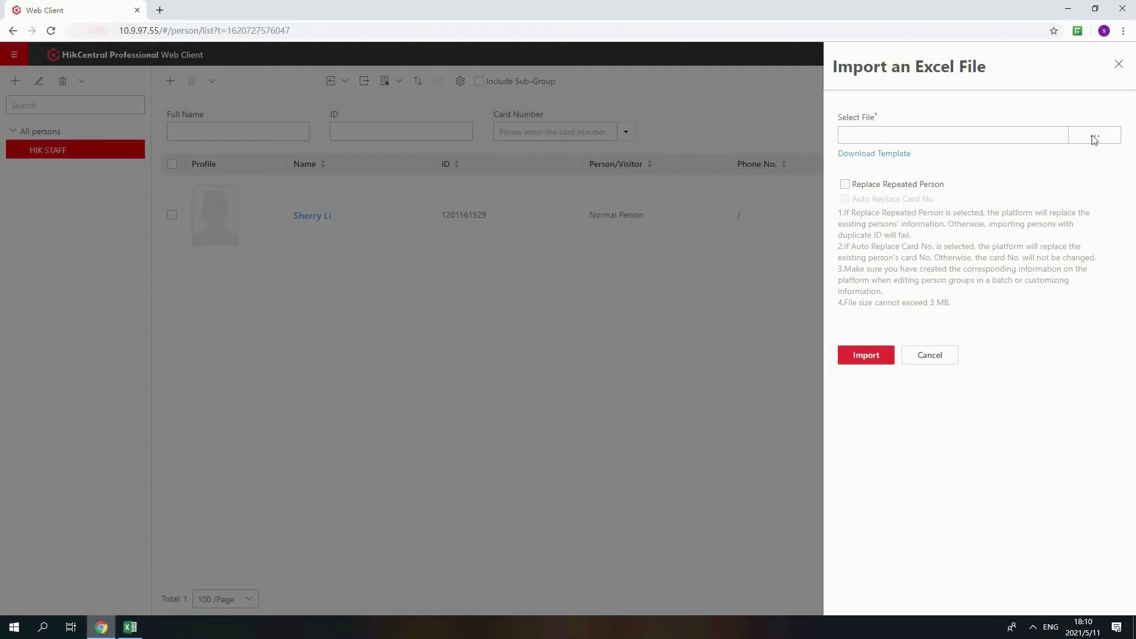
click(1094, 140)
click(931, 581)
click(881, 359)
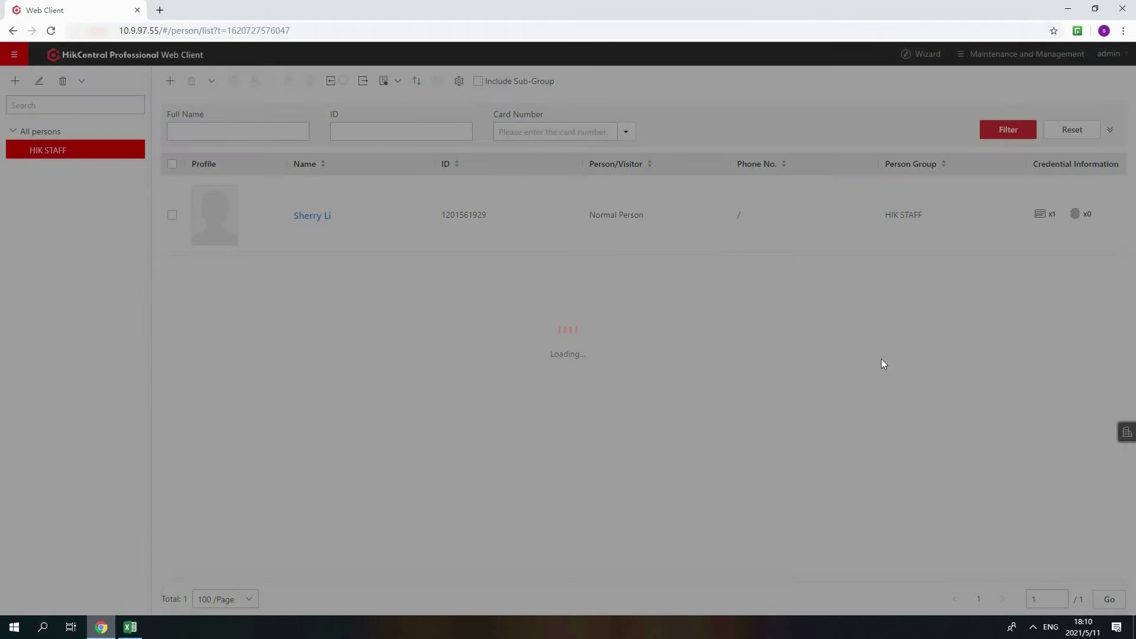
click(778, 421)
Open the TEST group person's details and start adding another card credential
click(79, 167)
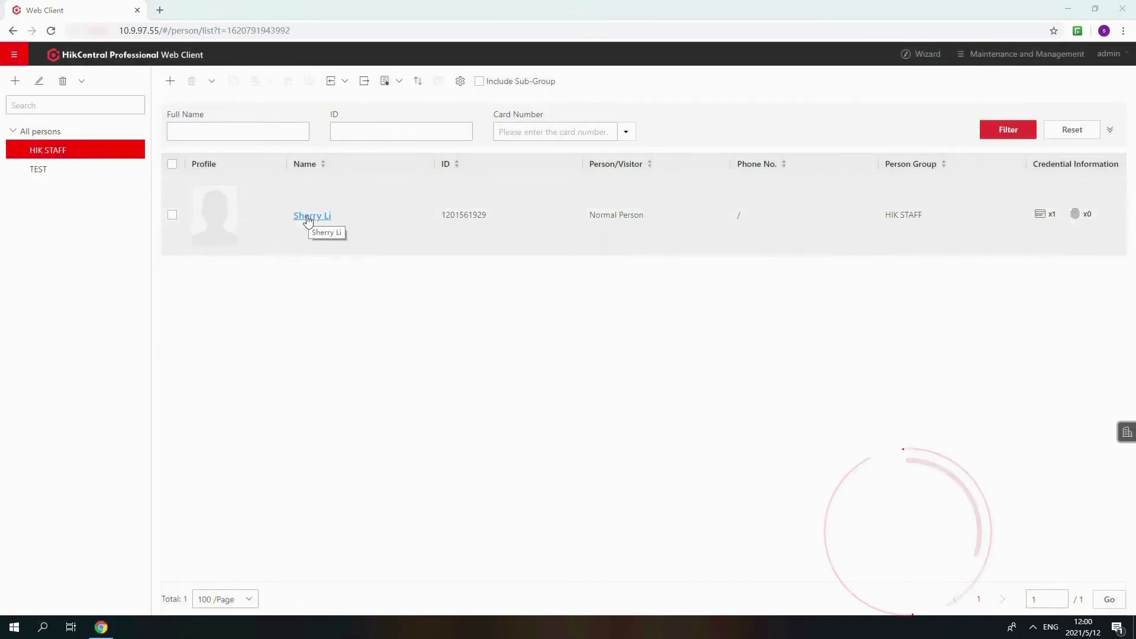
click(307, 217)
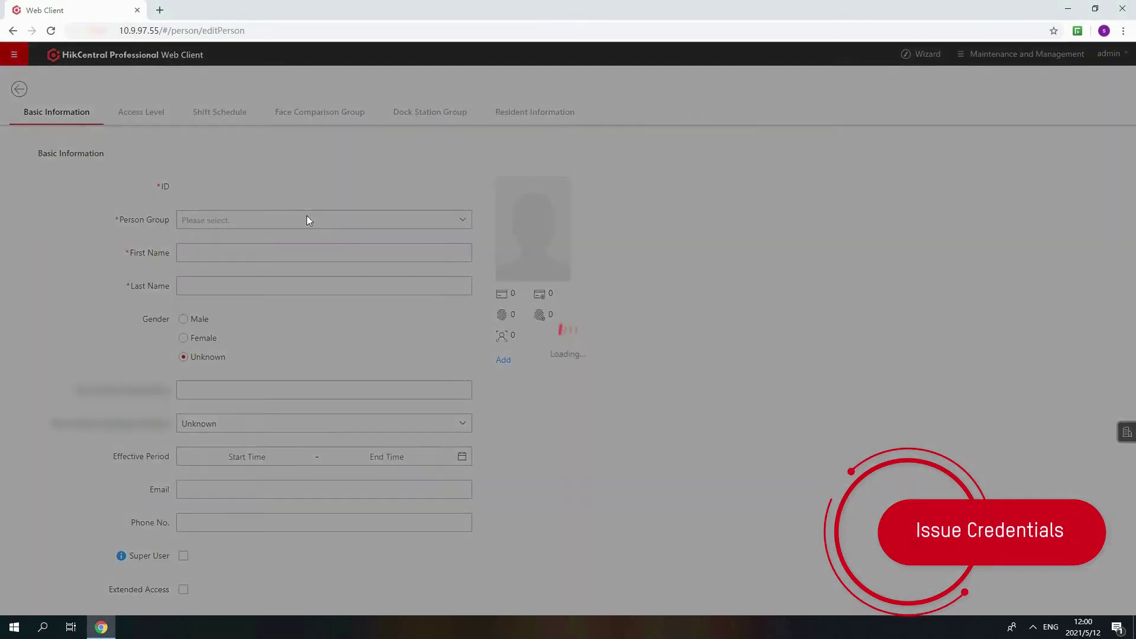
click(502, 360)
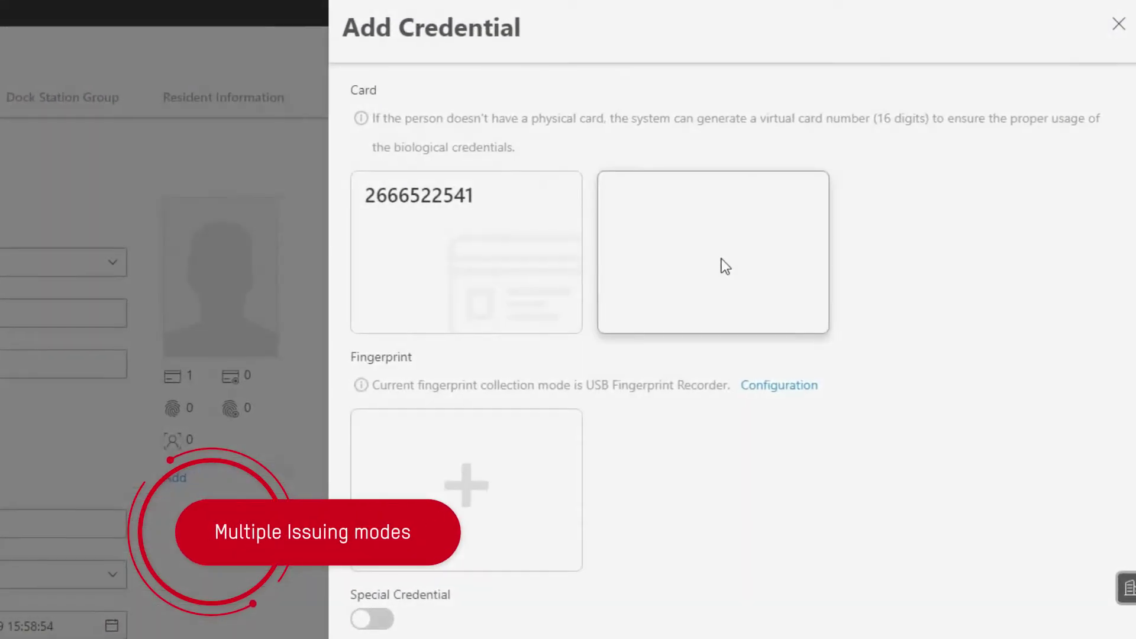
click(859, 220)
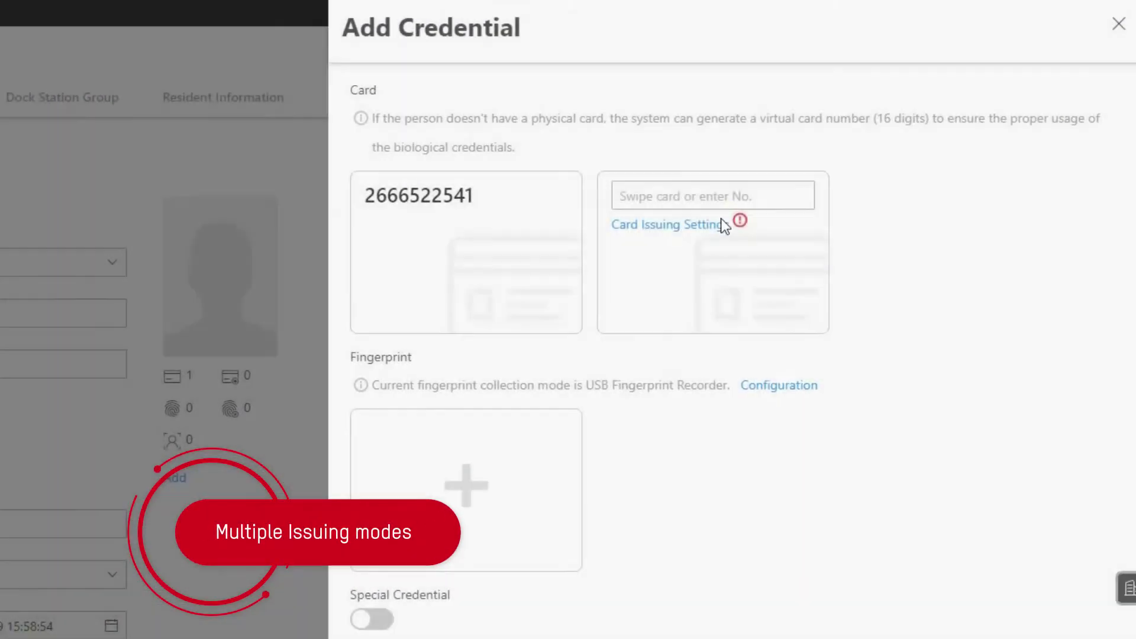
Set card issuing to Card Reader mode using Door 01_2604 and save the settings
click(723, 225)
click(787, 124)
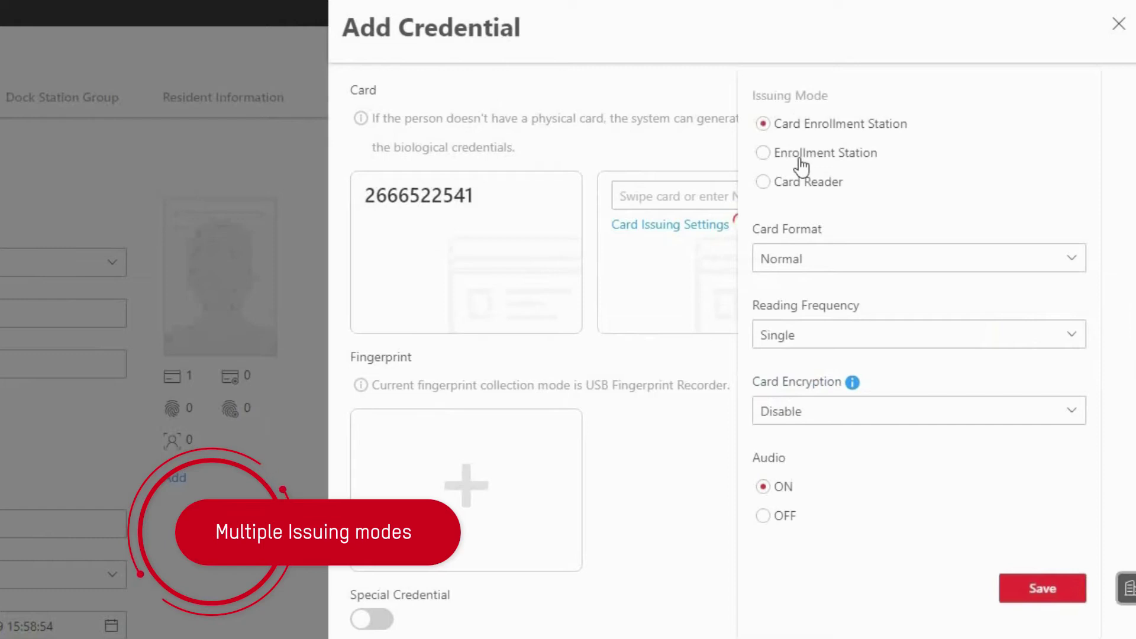
click(800, 155)
click(806, 185)
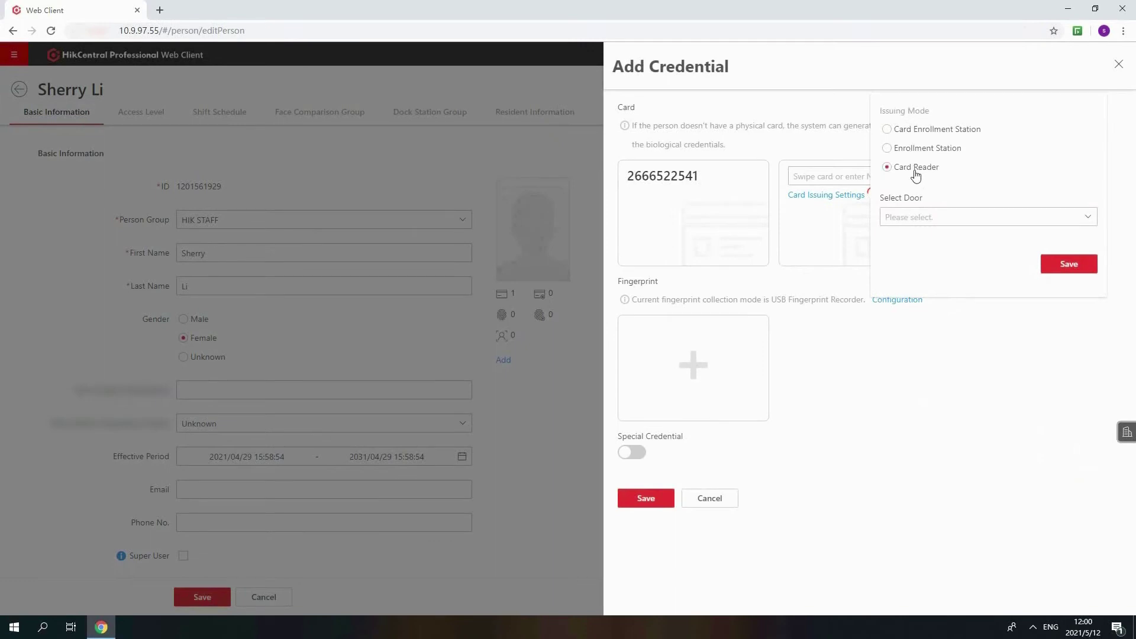
click(967, 215)
click(895, 283)
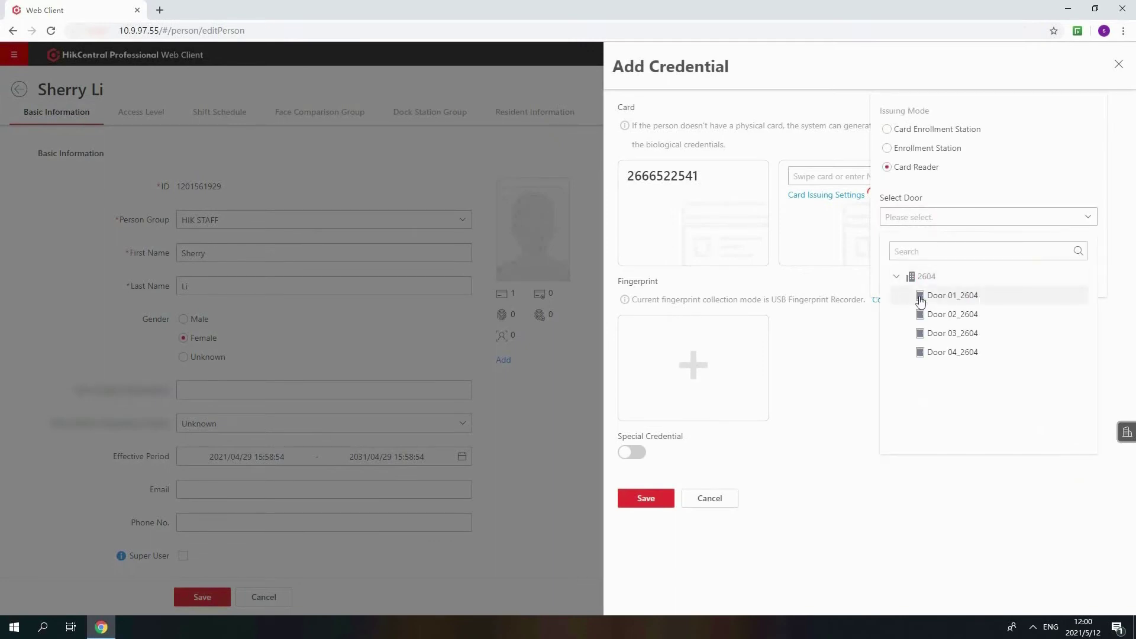
click(931, 299)
click(1053, 275)
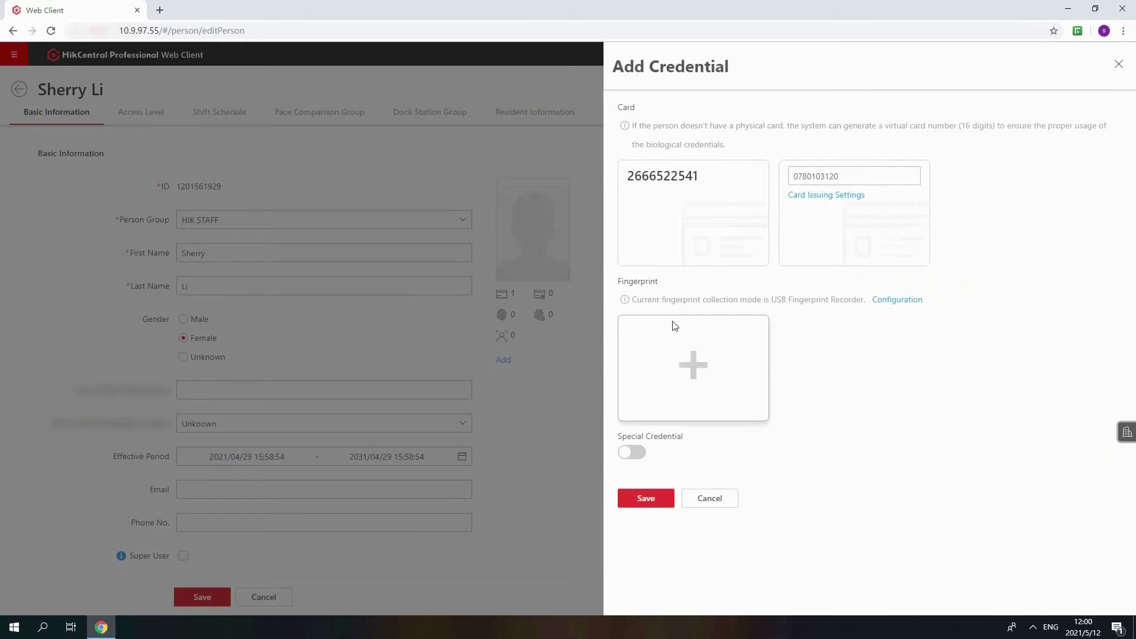
Save the person's second card credential and go to Access Level management
click(649, 497)
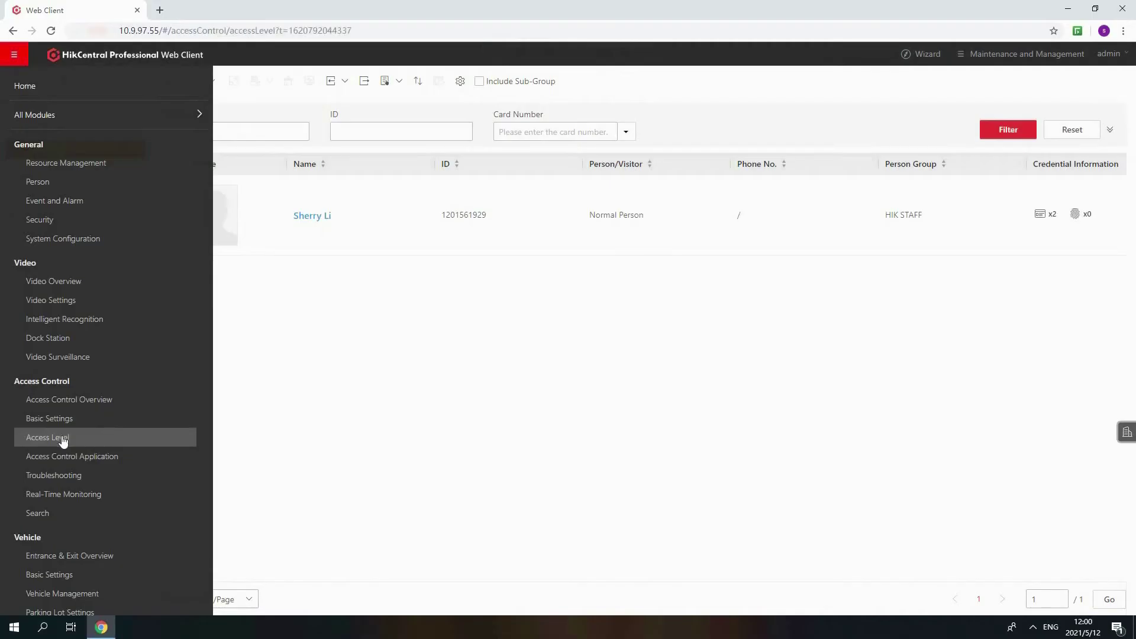
click(62, 439)
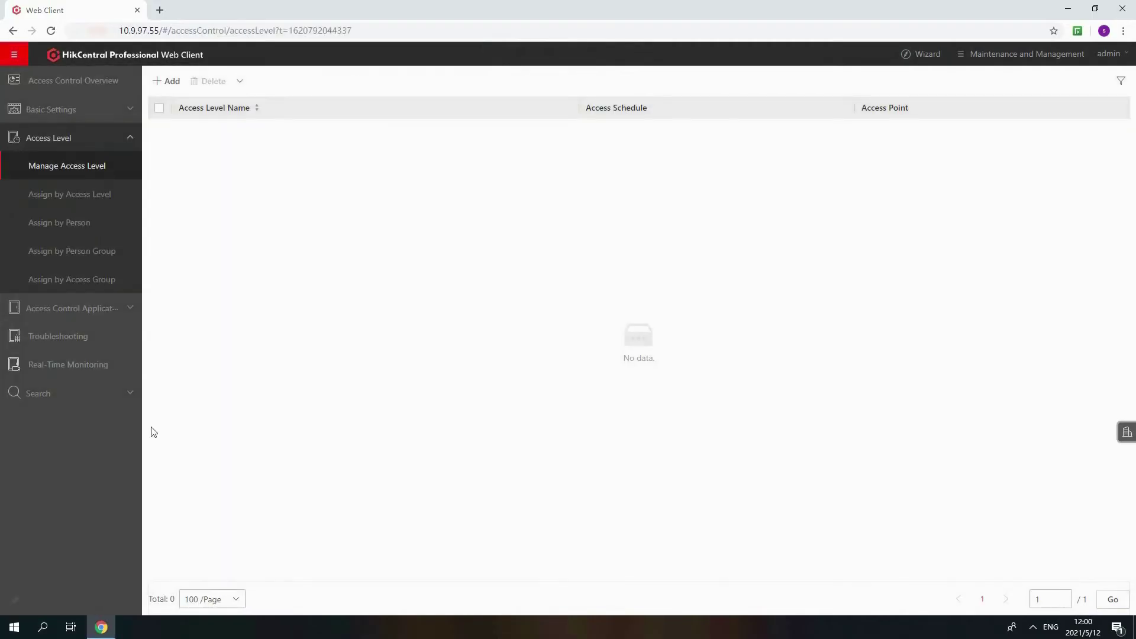
Start access level TEST LEVEL and select Door 01_2604 and Door 02_2604
click(158, 84)
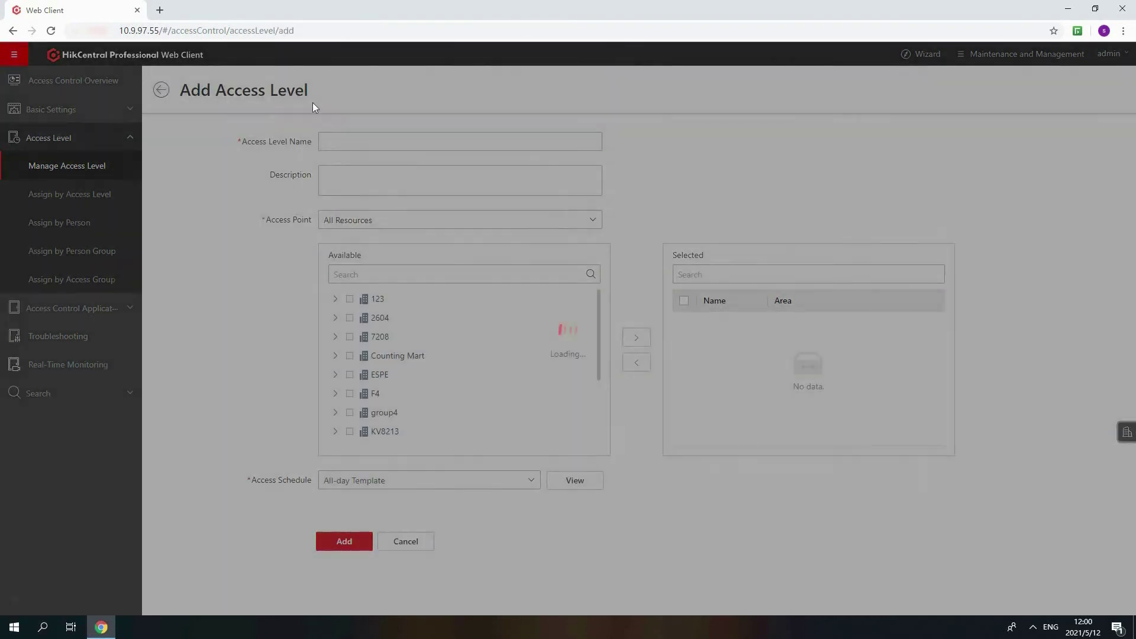
click(341, 140)
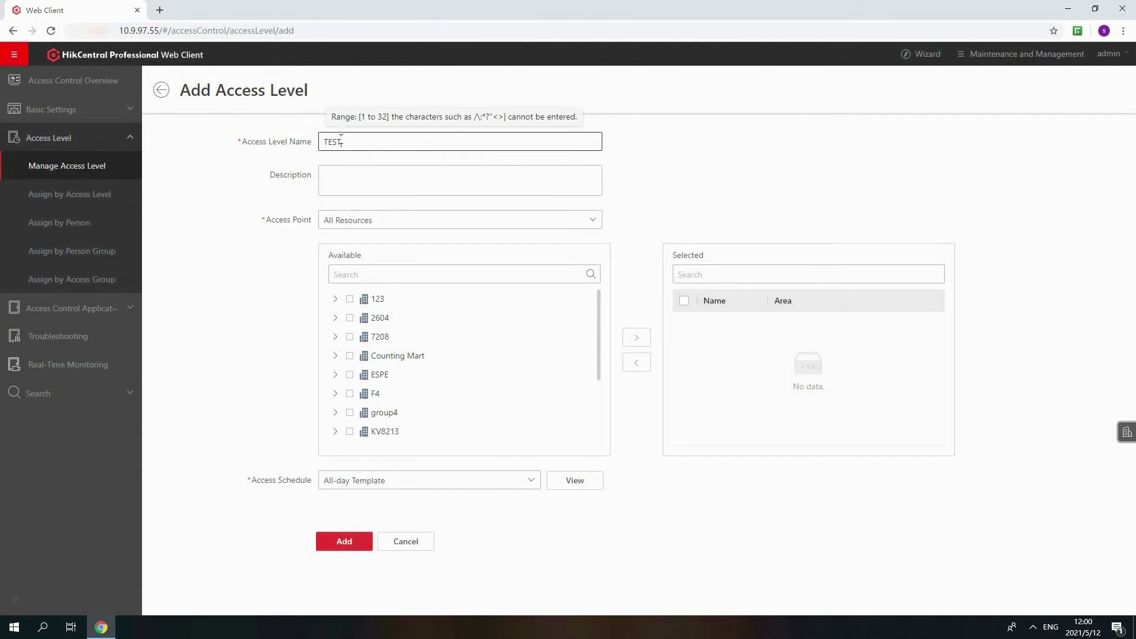
click(335, 319)
click(359, 336)
click(359, 355)
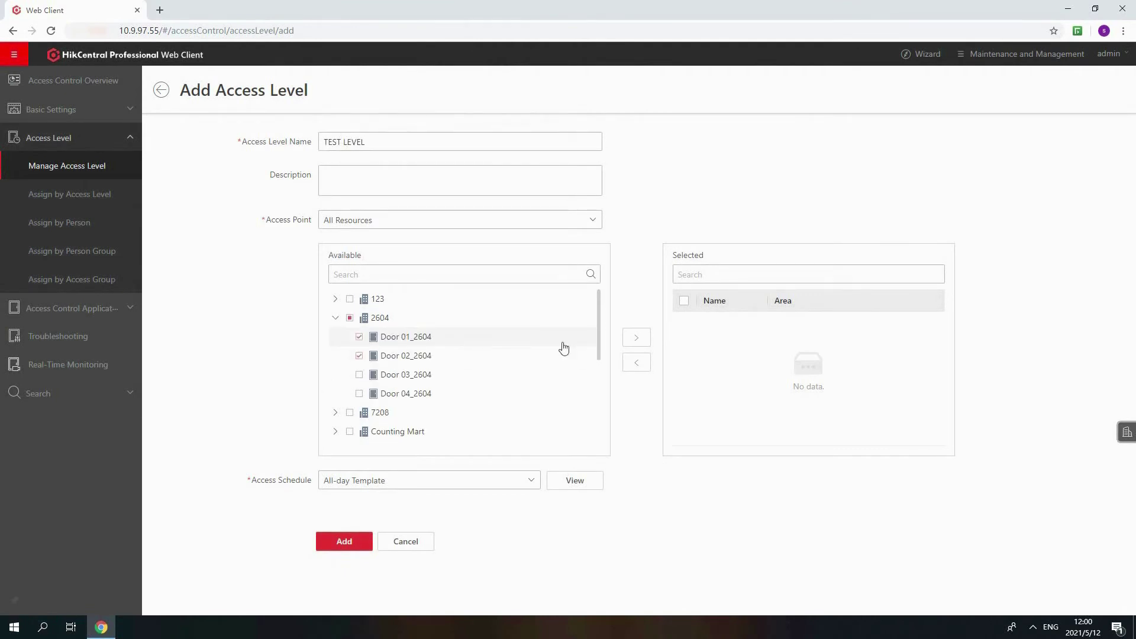
click(637, 337)
Create a whole-week TEST LEVEL schedule template and add the access level
click(531, 479)
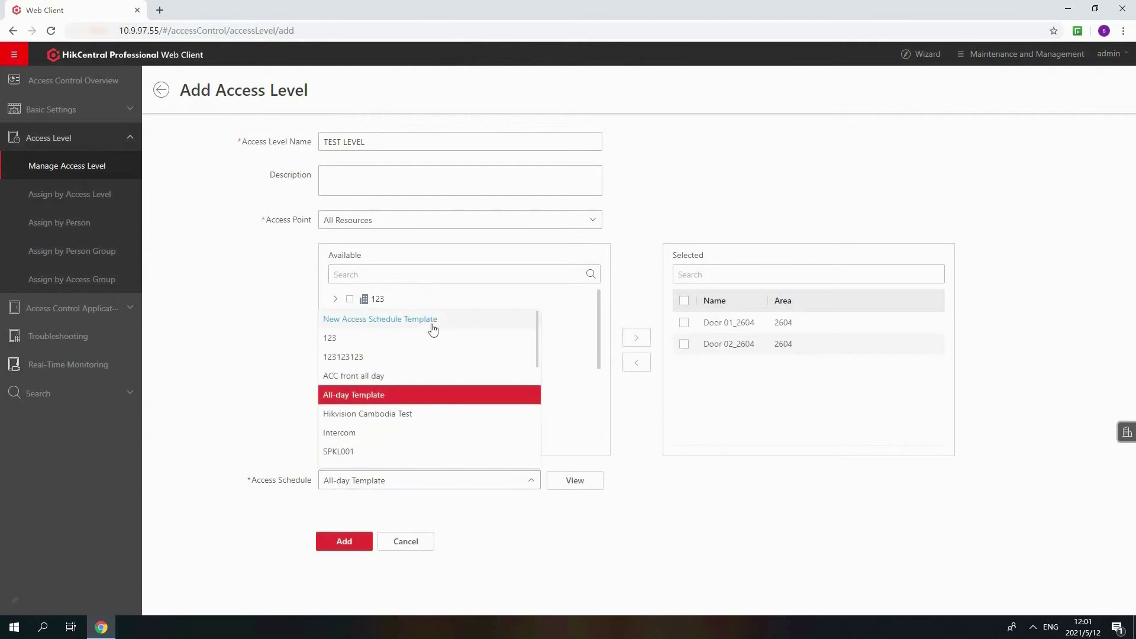
click(432, 329)
text(TEST LEVEL)
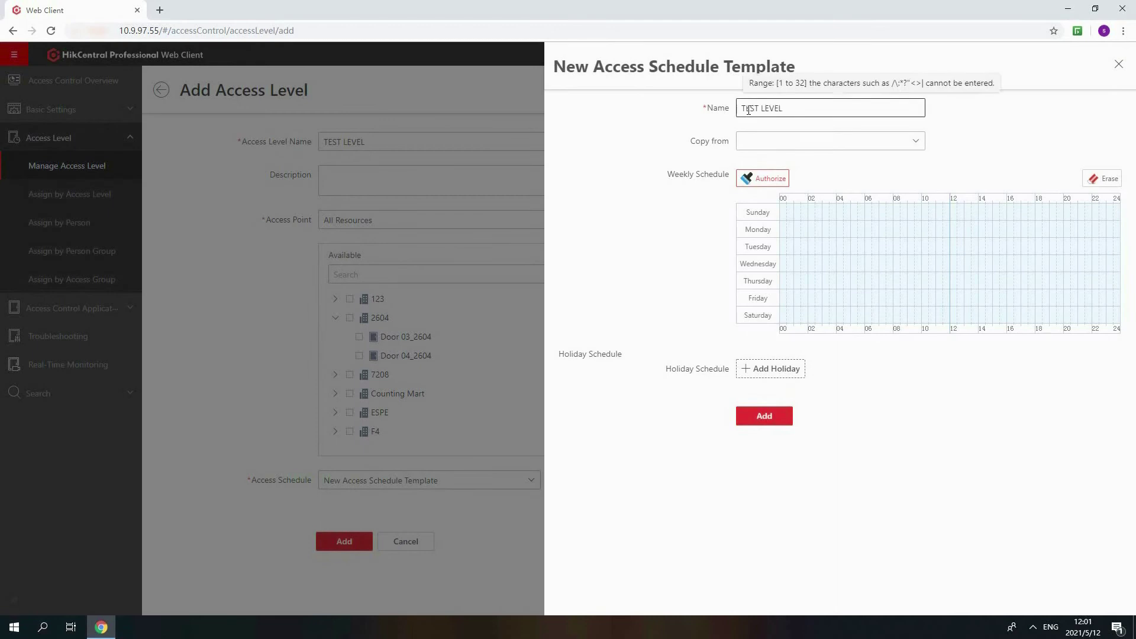
drag(784, 211, 1092, 322)
click(784, 425)
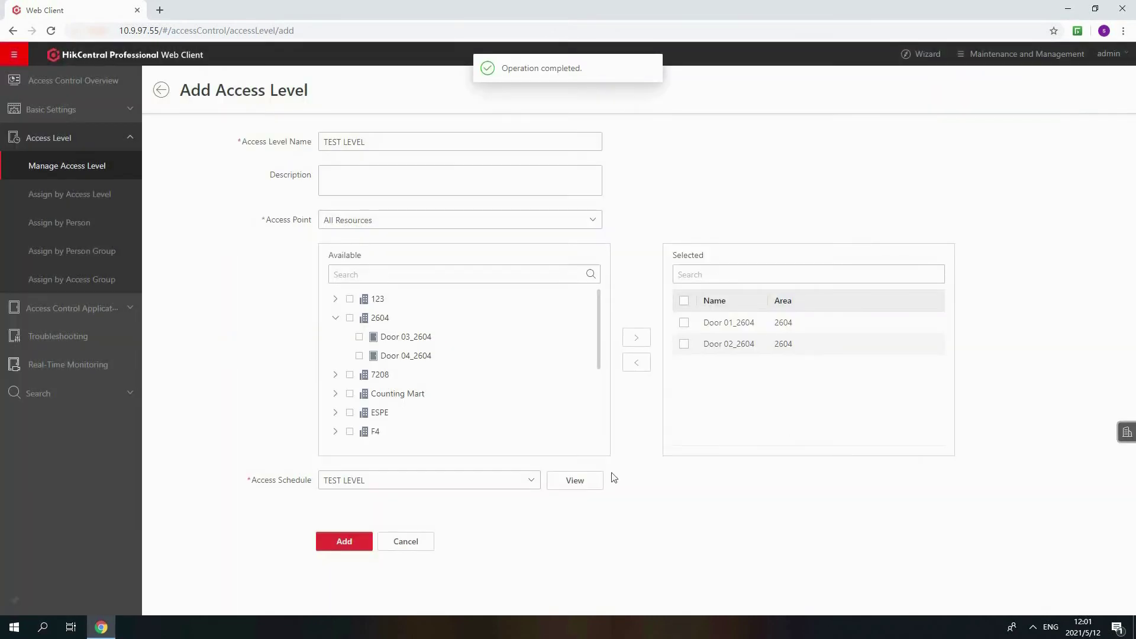
click(580, 480)
click(371, 540)
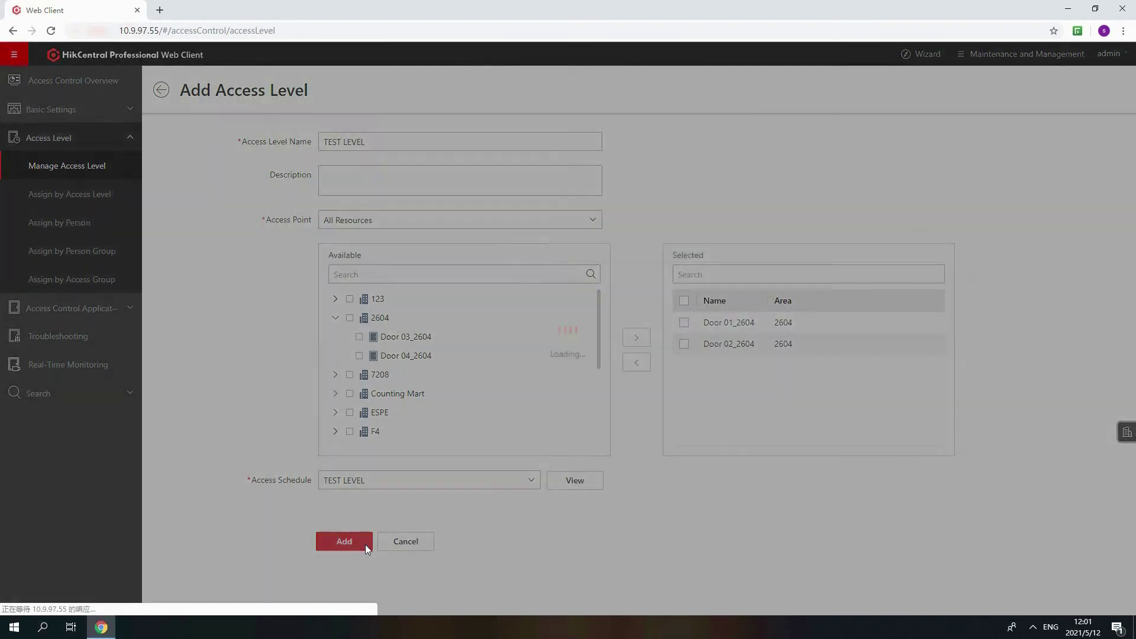
Under Assign by Access Level, assign the HIK STAFF person to TEST LEVEL and apply to all persons
click(109, 195)
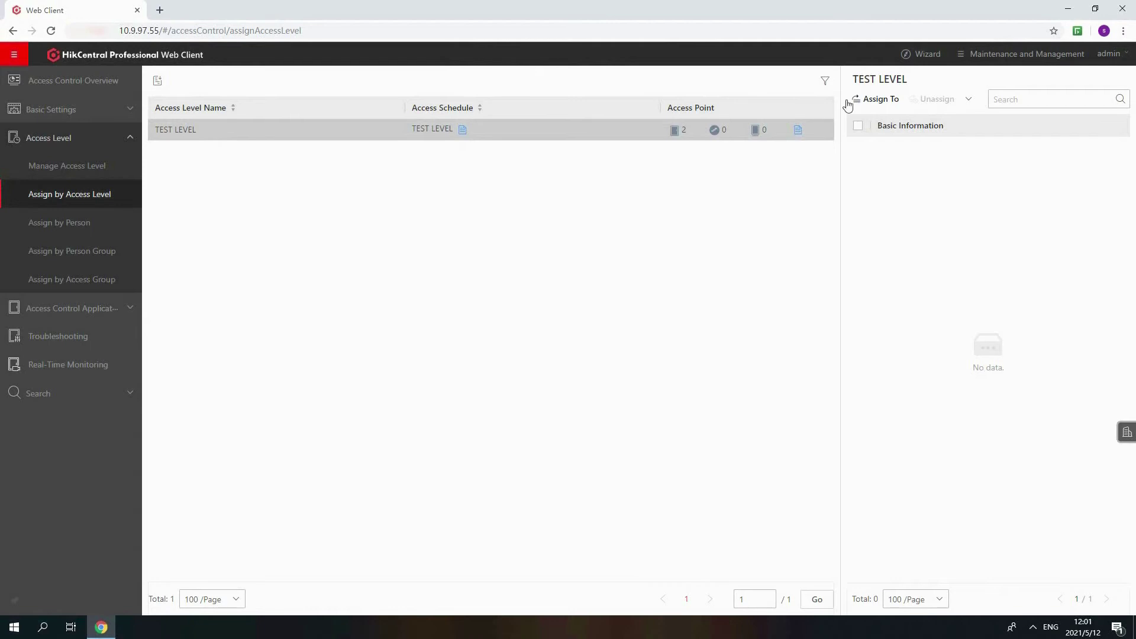
click(852, 99)
click(606, 133)
click(691, 160)
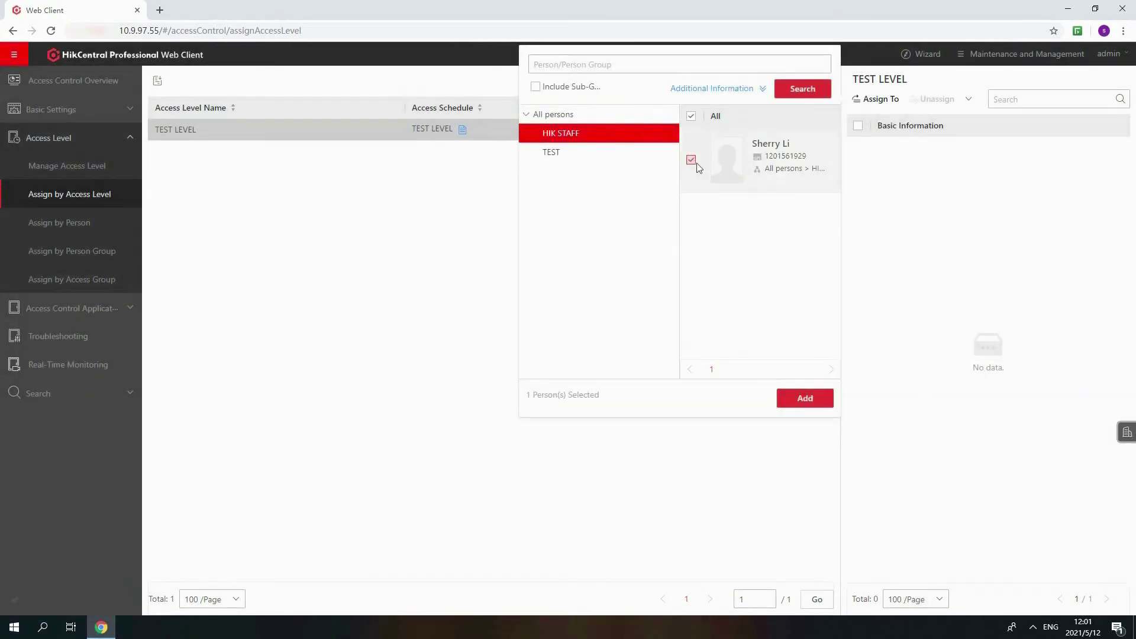
click(786, 395)
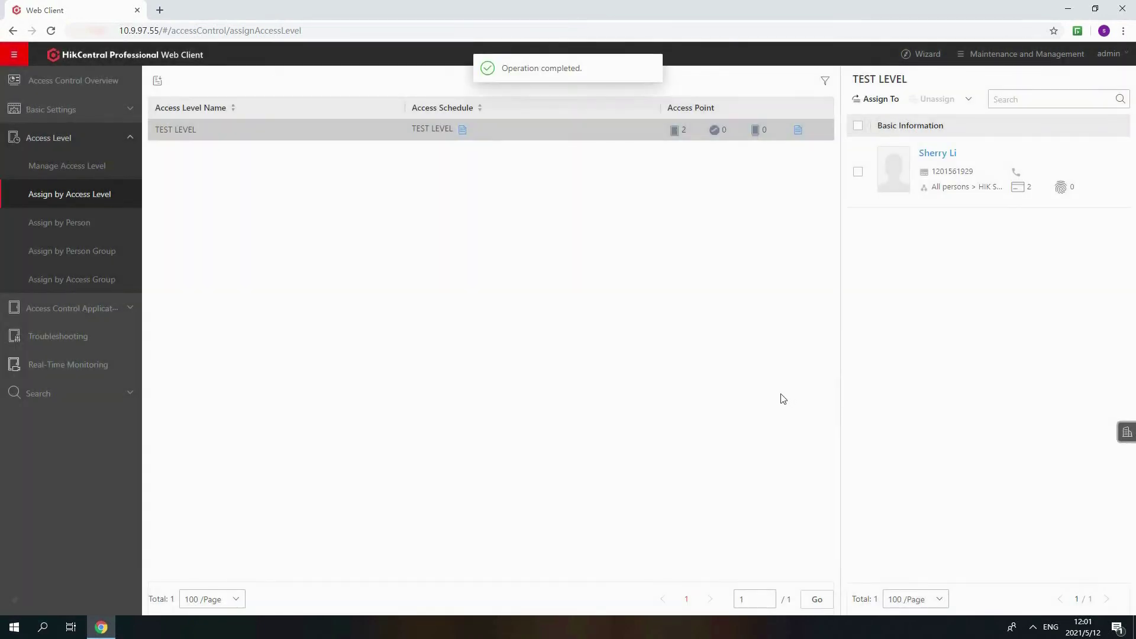
click(157, 80)
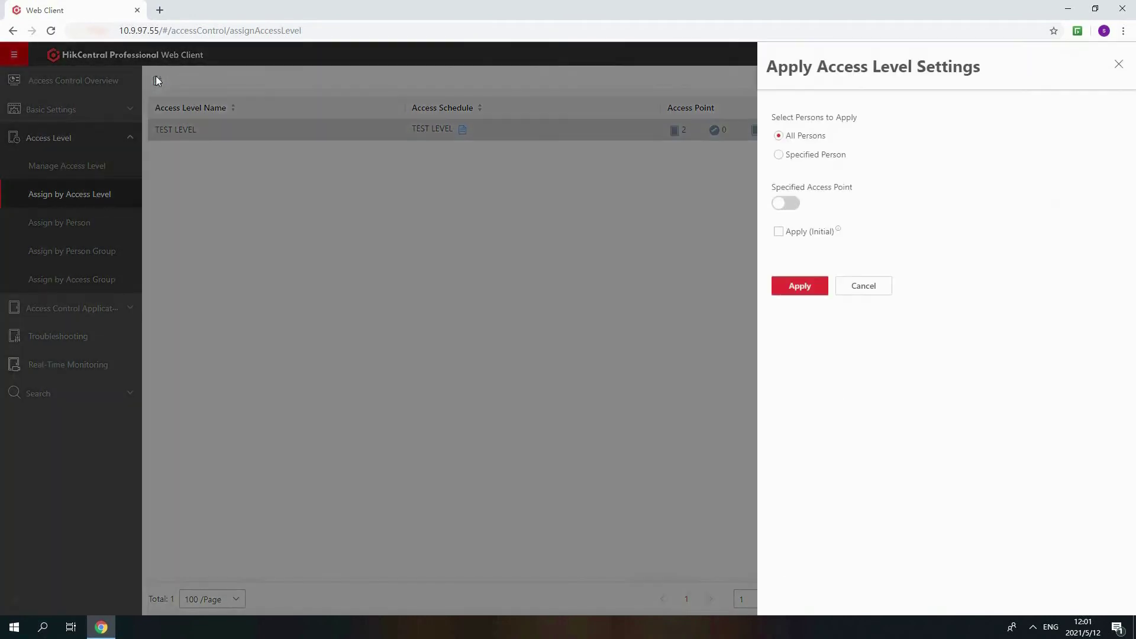
click(787, 286)
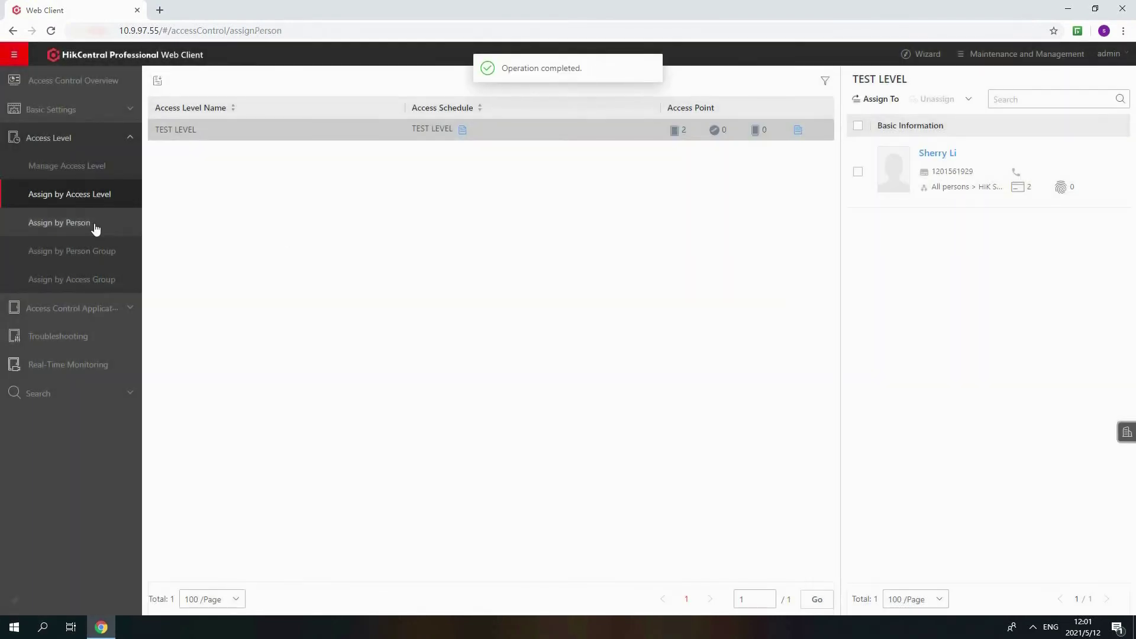
Browse the Assign by Person, Assign by Person Group and Assign by Access Group views
click(95, 225)
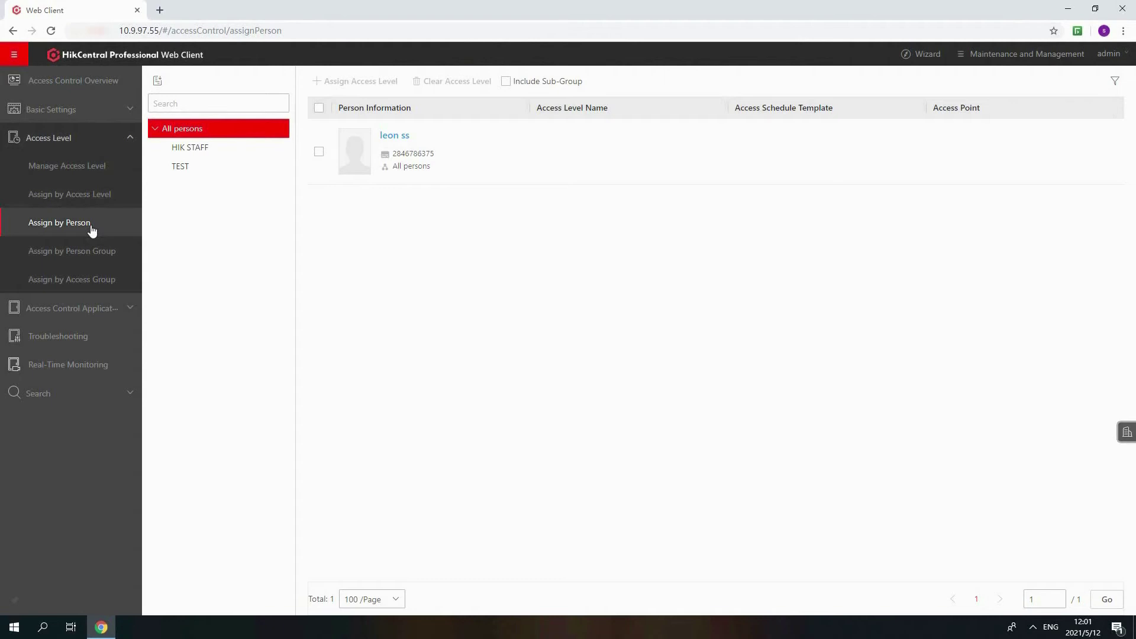
click(80, 251)
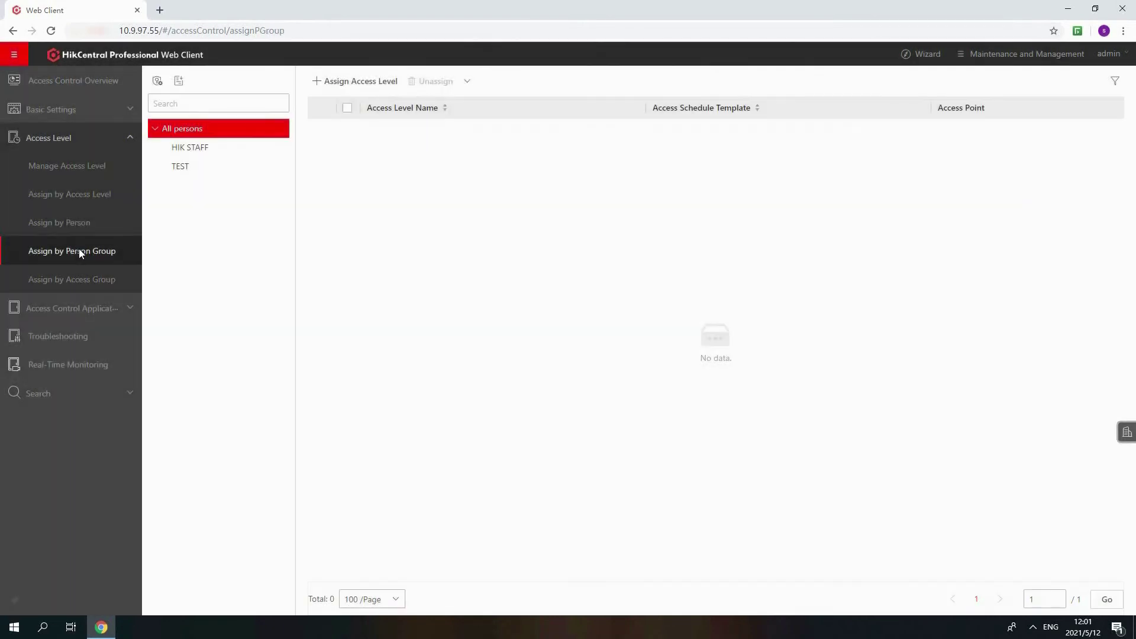
click(90, 288)
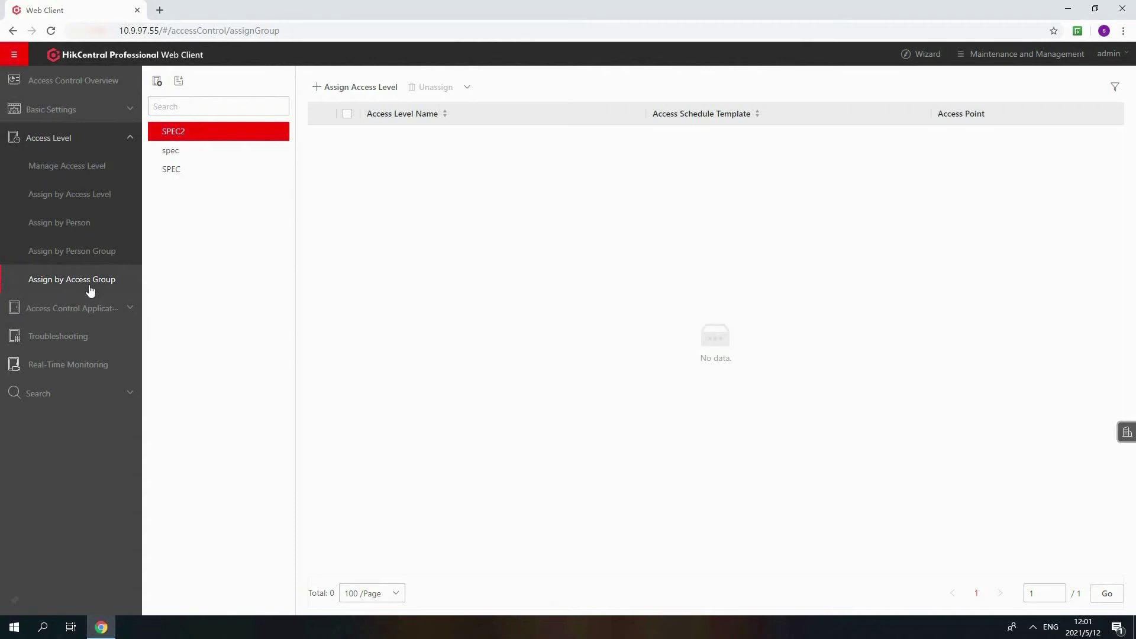
In Troubleshooting, list persons with no card configured, then view device status
click(82, 340)
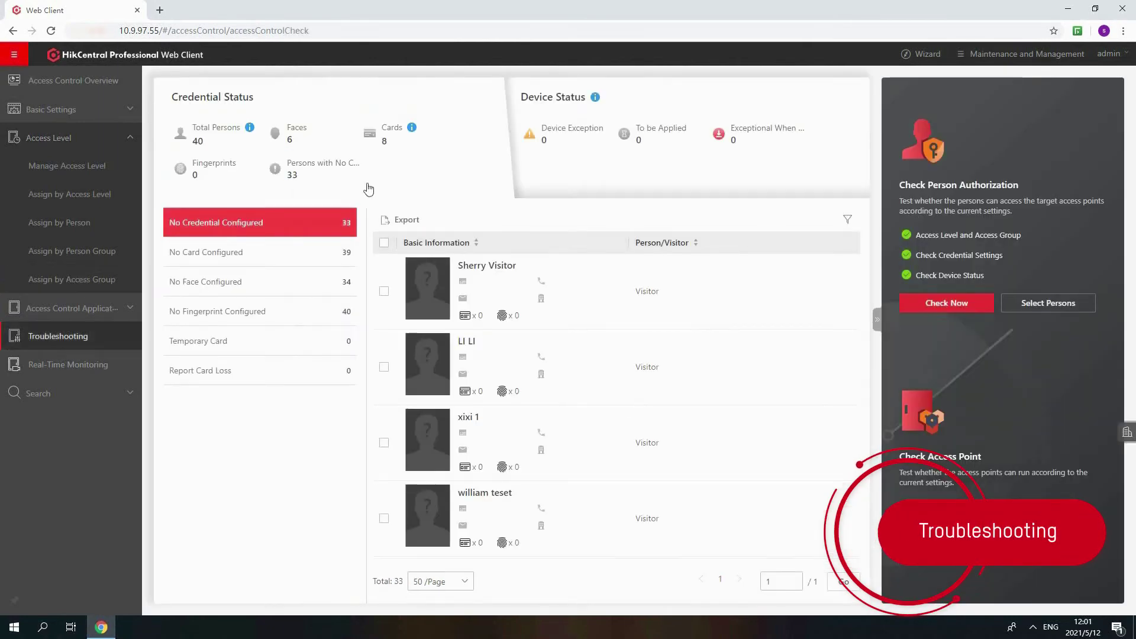
click(255, 260)
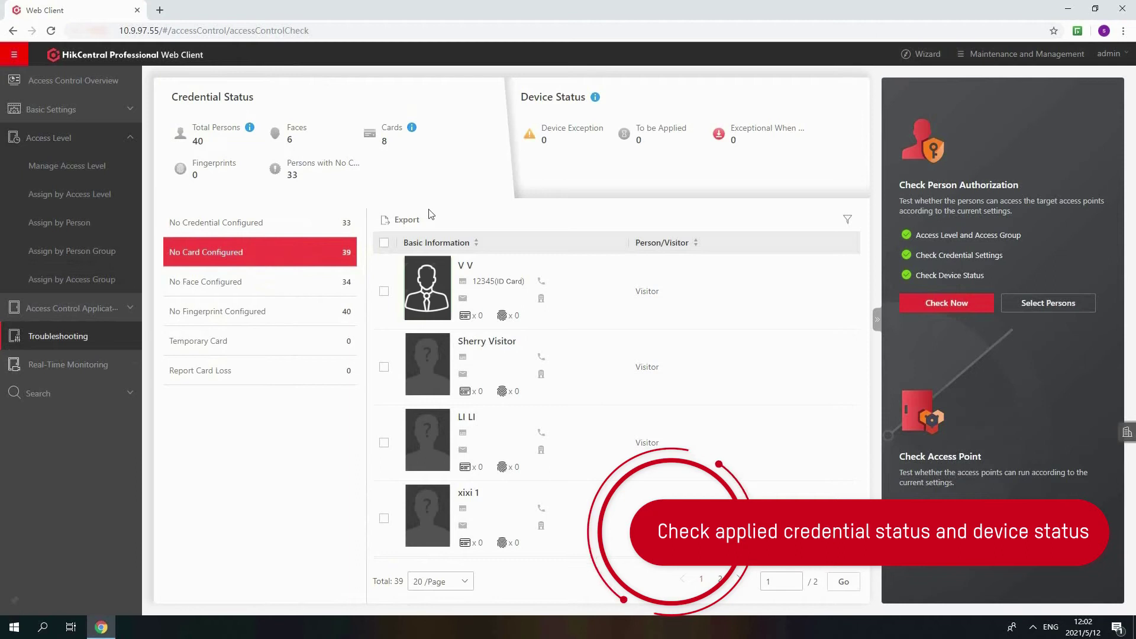
click(552, 183)
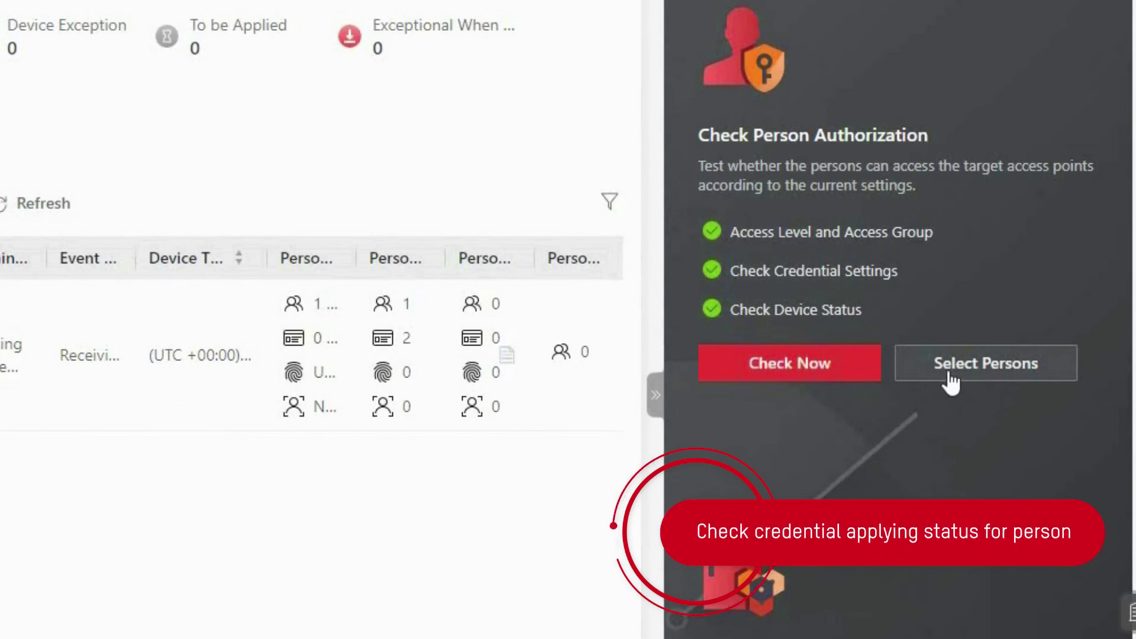
Run an authorization check on a HIK STAFF member and view the Applying Succeeded results for both doors
click(951, 381)
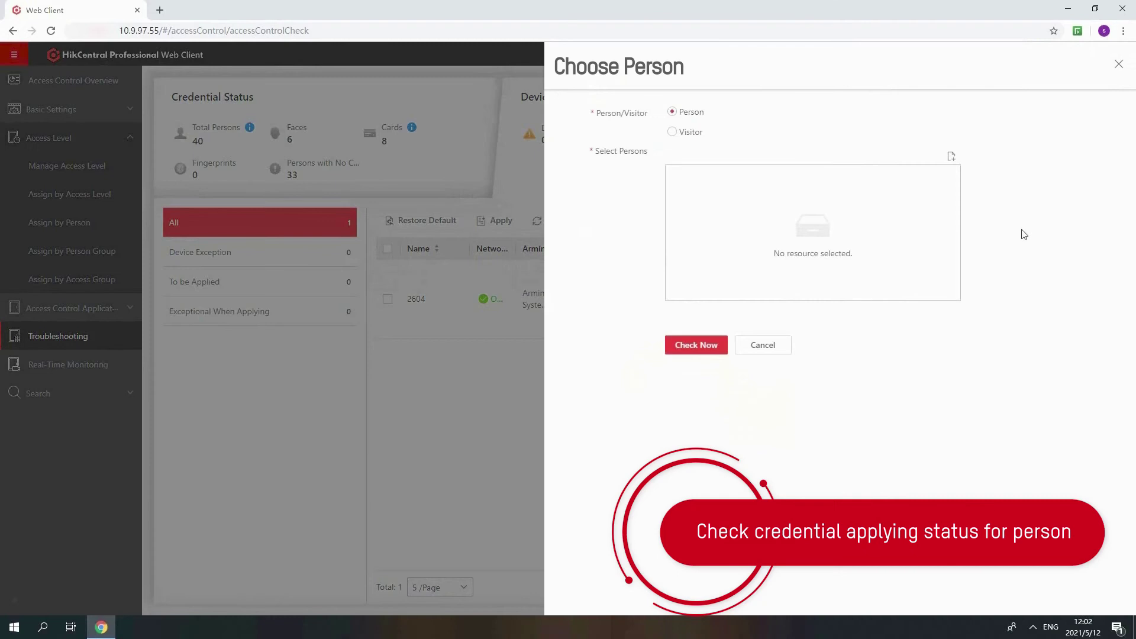
click(952, 156)
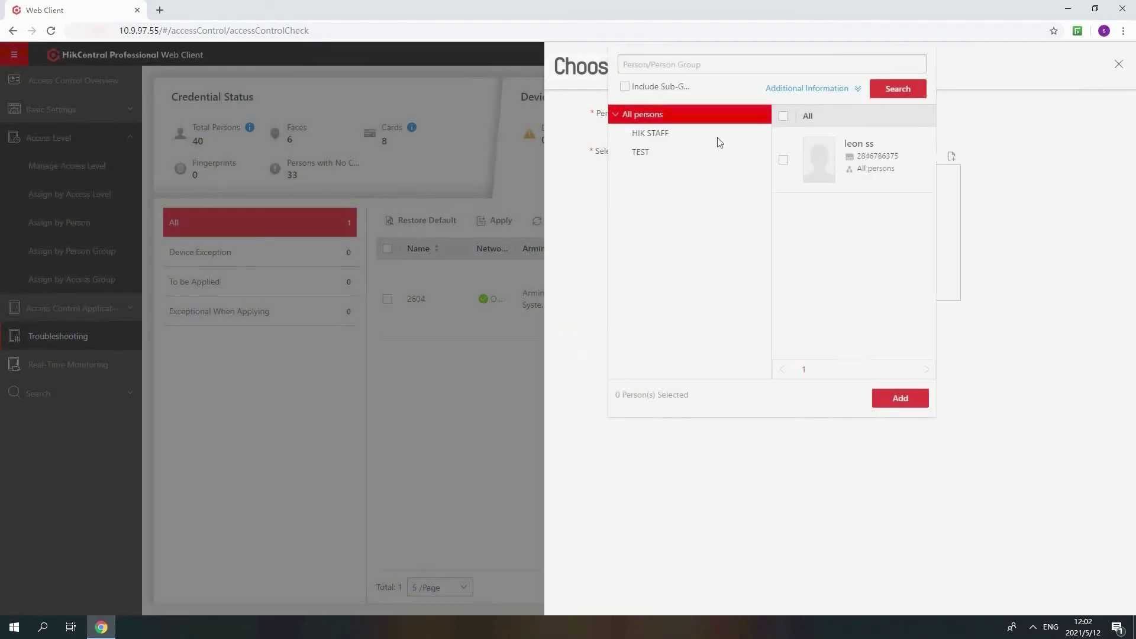
click(718, 135)
click(783, 161)
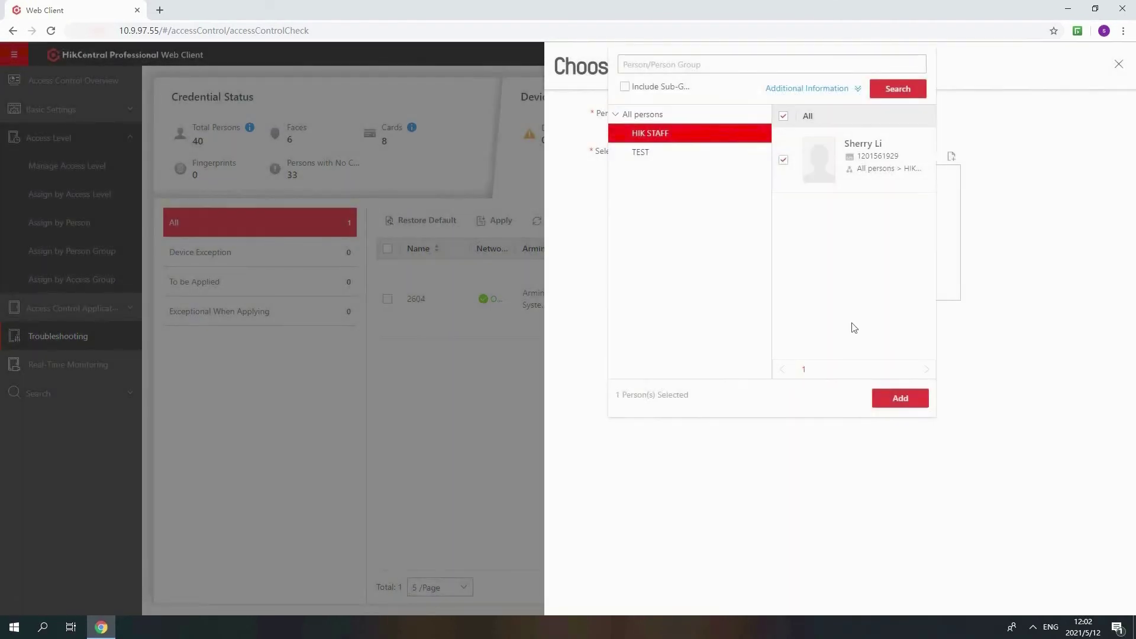
click(897, 398)
click(706, 363)
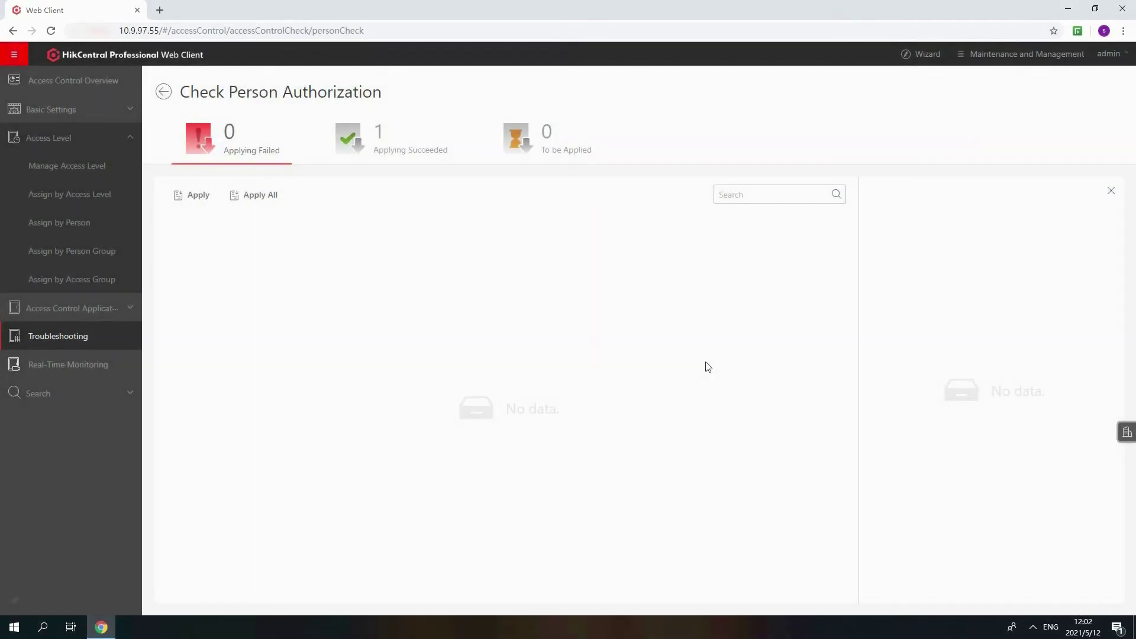
click(431, 164)
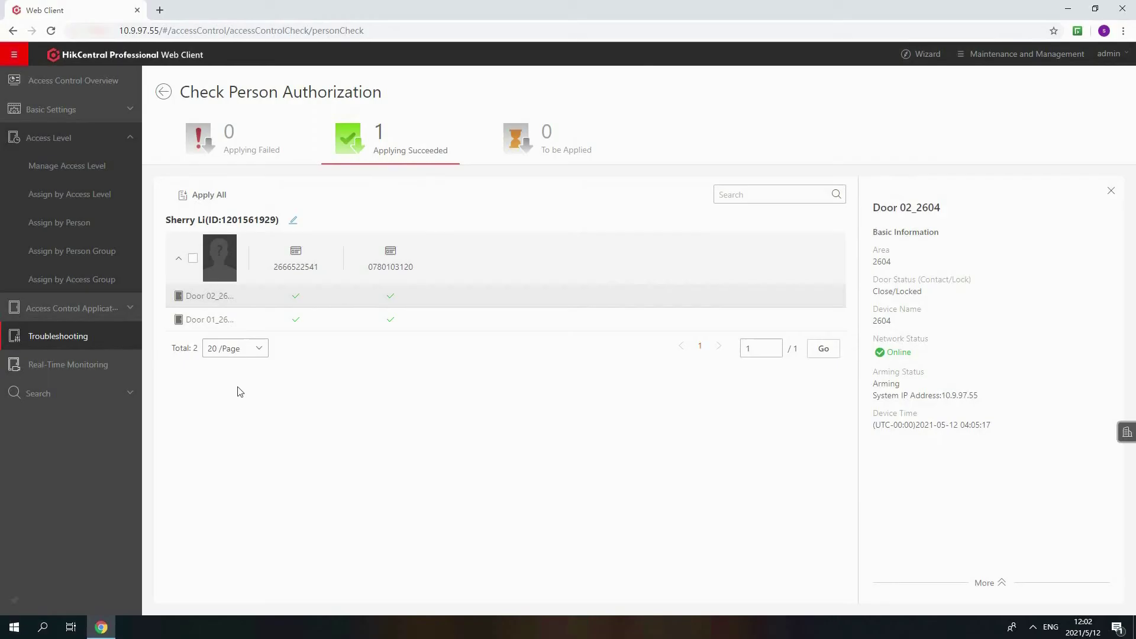
Remotely unlock Door 01_2604 from Real-Time Monitoring
click(87, 375)
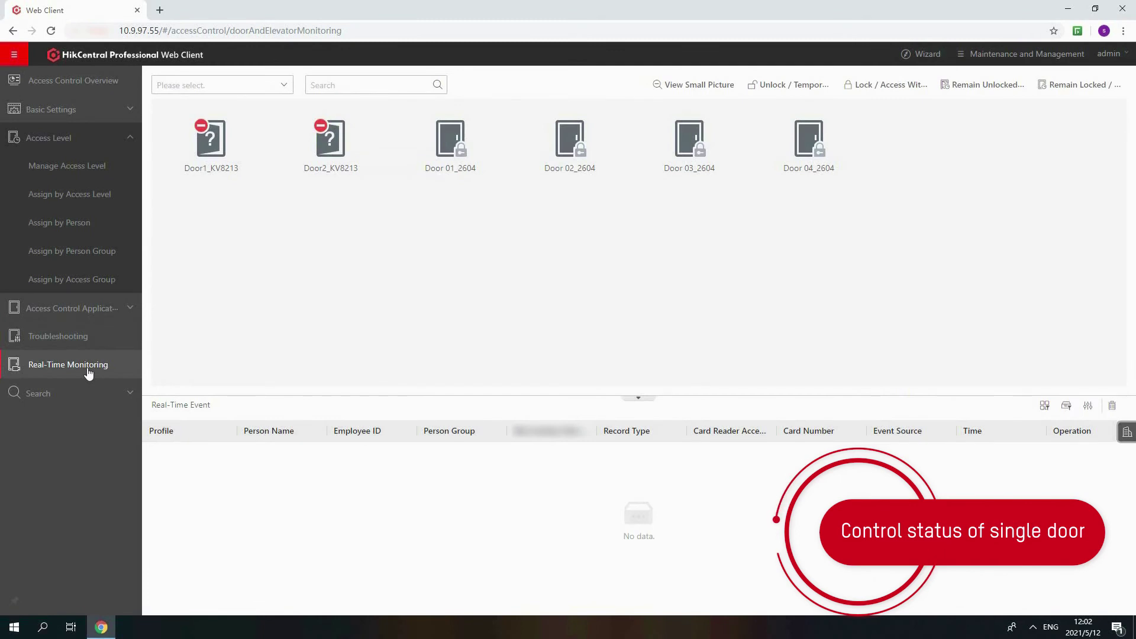
click(438, 142)
click(535, 127)
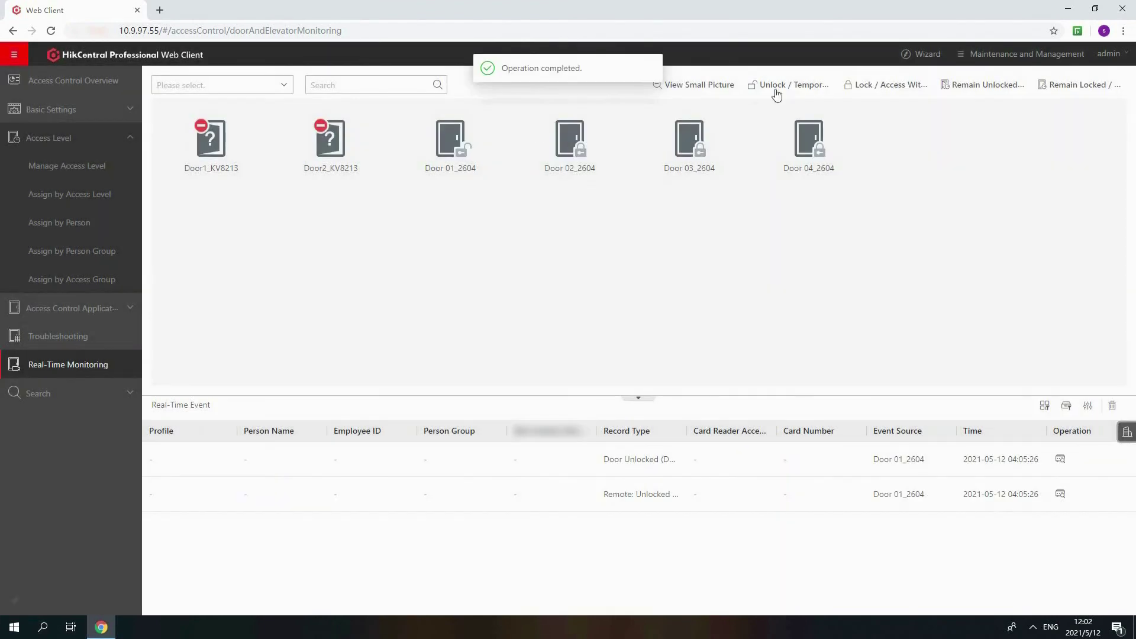
Grant temporary access by unlocking all access points at once
click(777, 89)
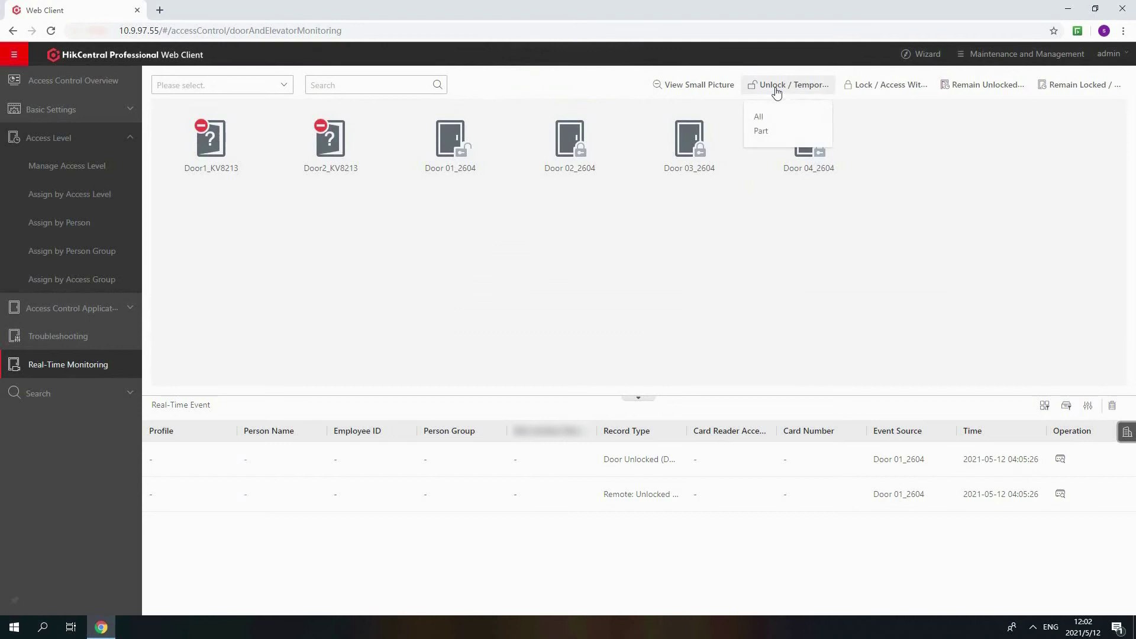
click(758, 120)
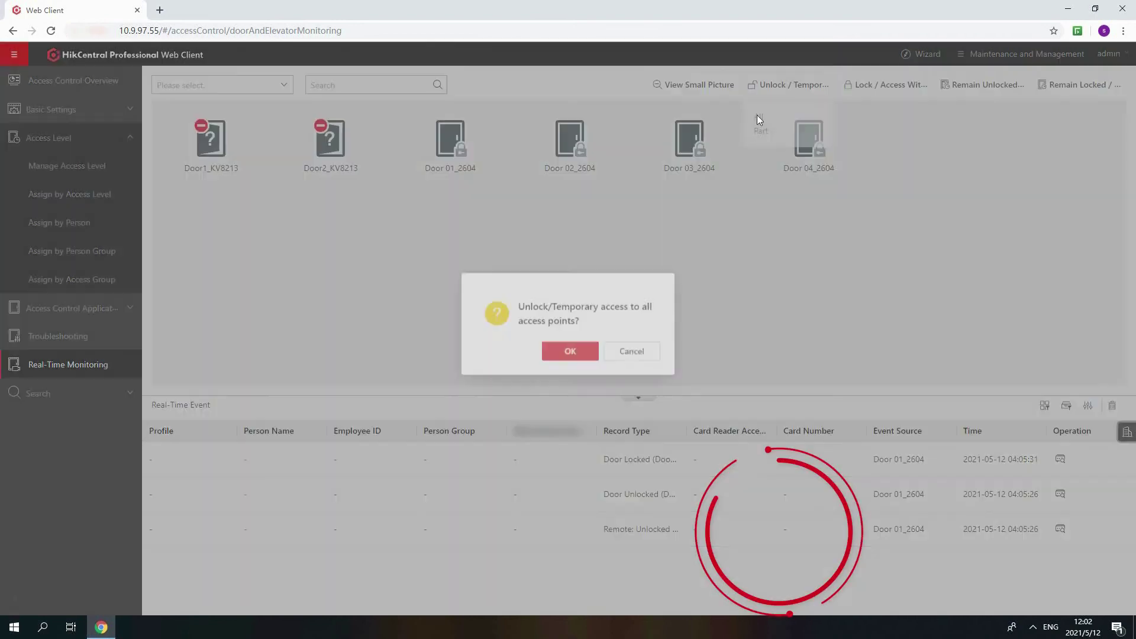
click(567, 355)
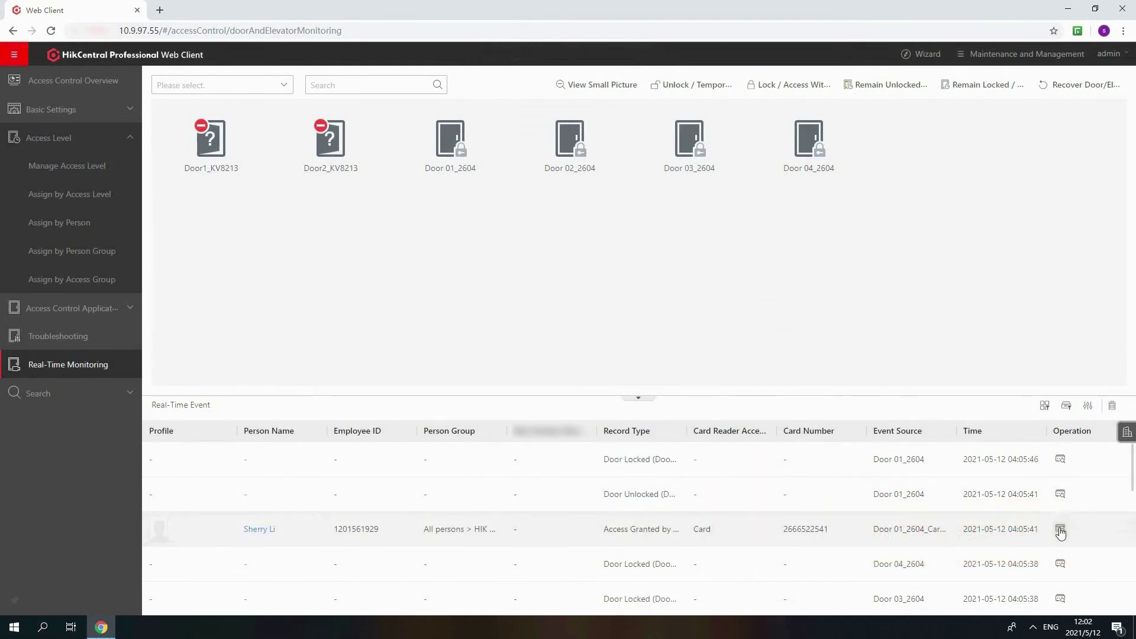
Retrieve the Door 01_2604 card-access record, export it to Excel, and open the file
click(1060, 530)
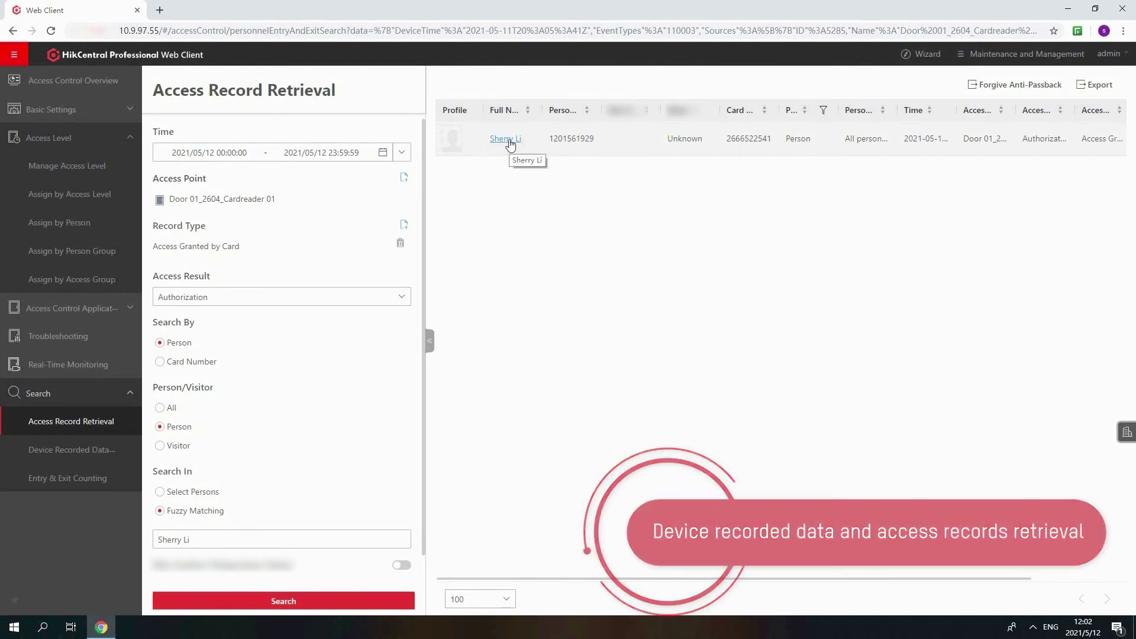
click(1093, 84)
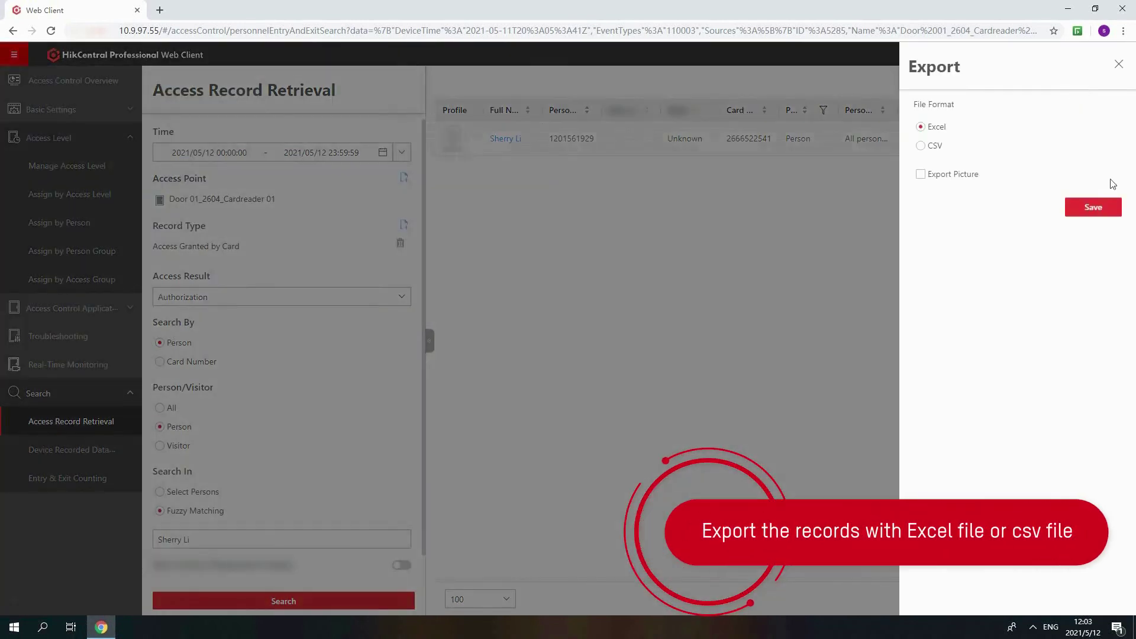
click(1107, 209)
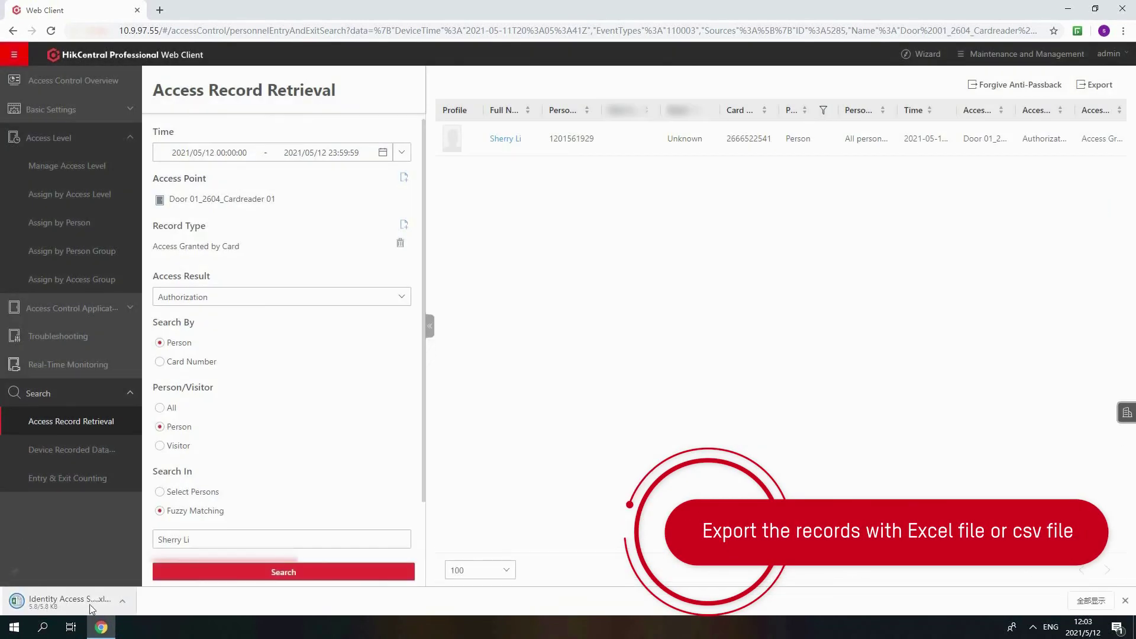
click(90, 604)
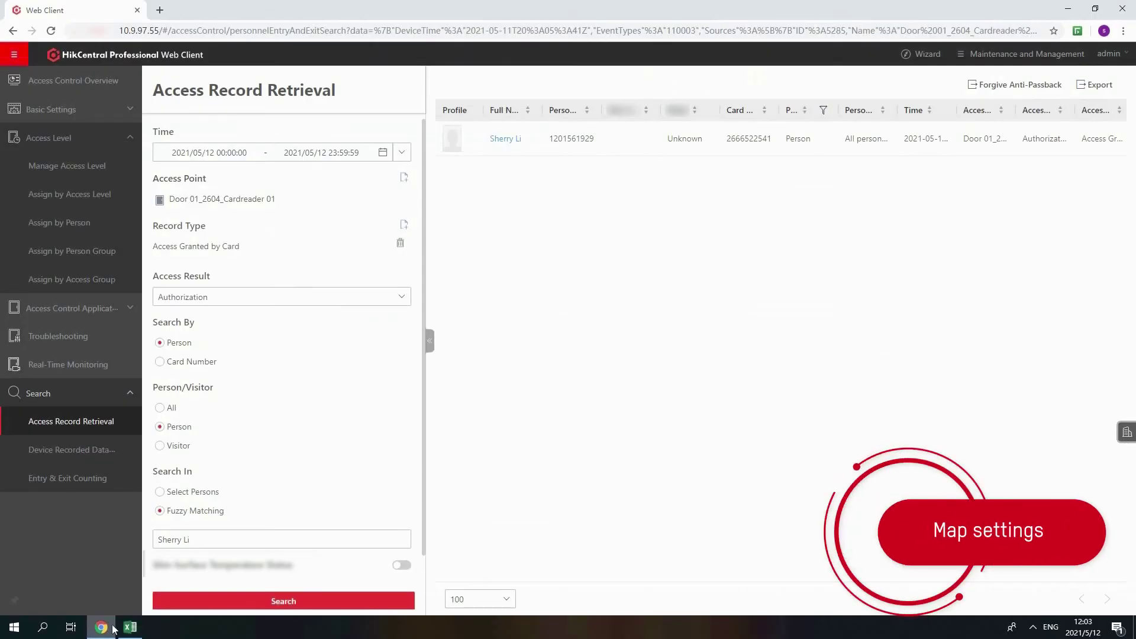
In Map Settings, add the store-layout-example image as a map for area 2604
click(13, 54)
scroll(68, 450, down, 10)
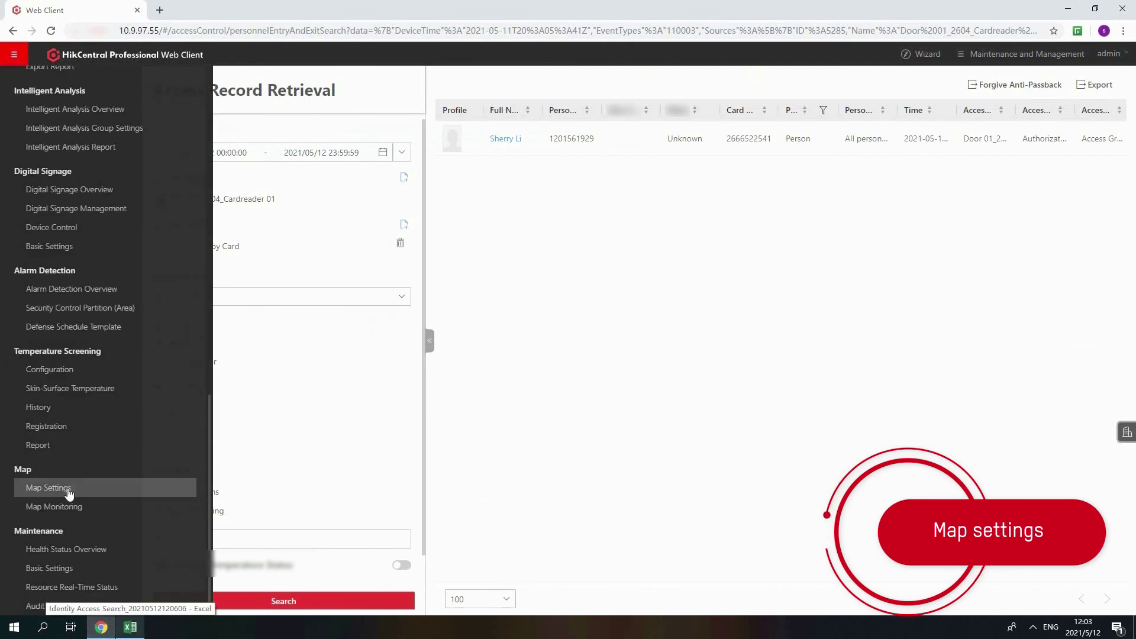
click(49, 488)
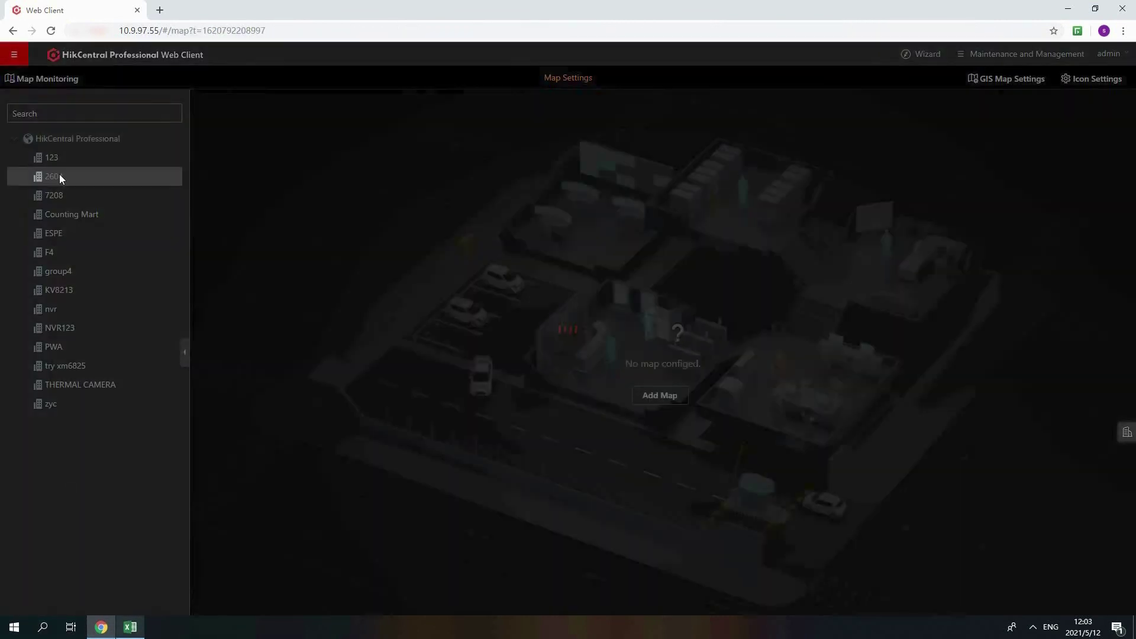
click(642, 395)
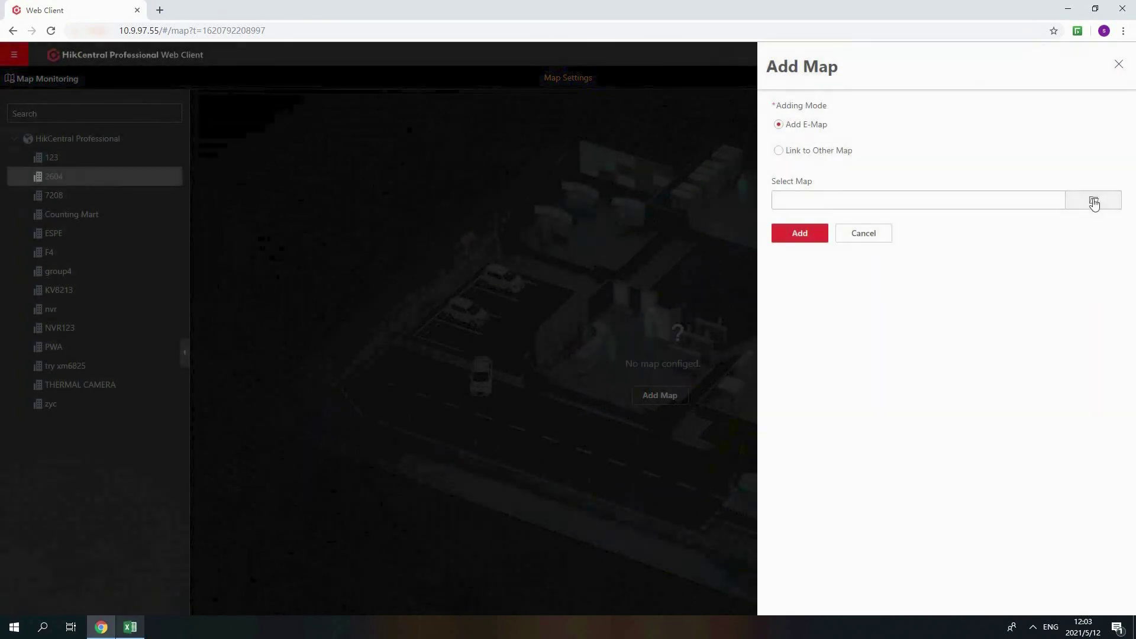
click(1093, 201)
click(826, 536)
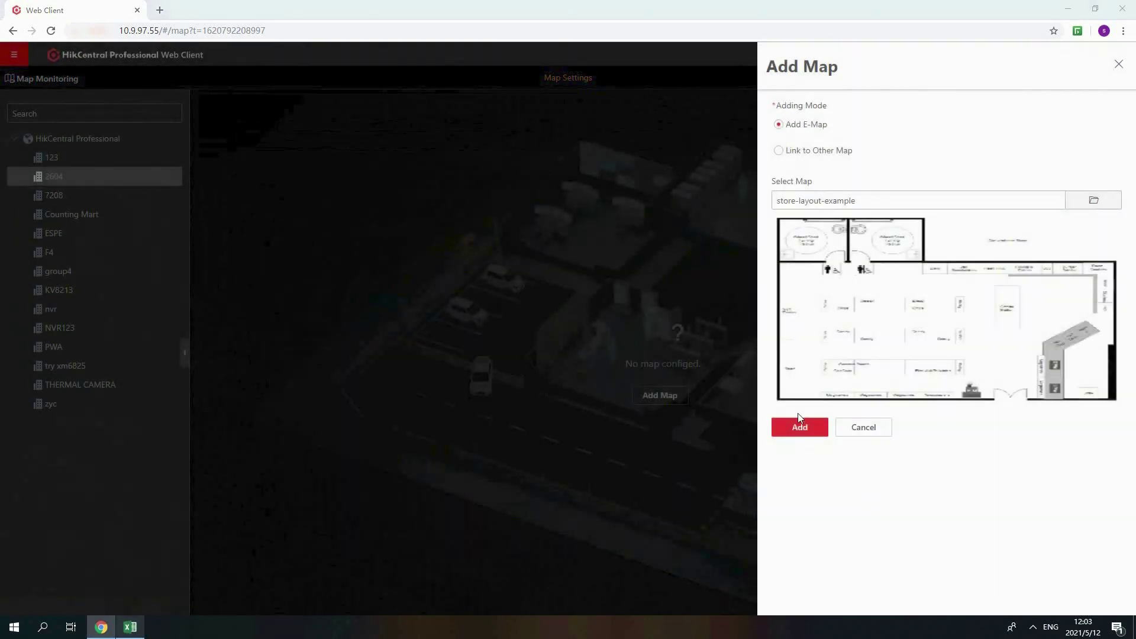
click(796, 420)
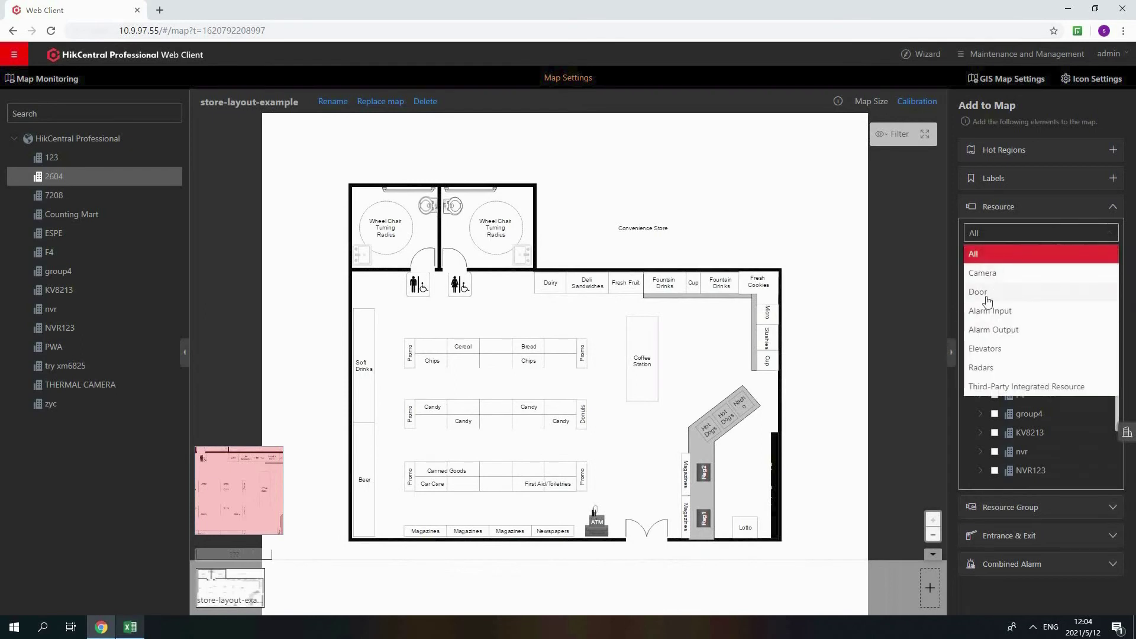
Place Door 01_2604 near Micro and Door 02_2604 near the store entrance on the map
click(1029, 291)
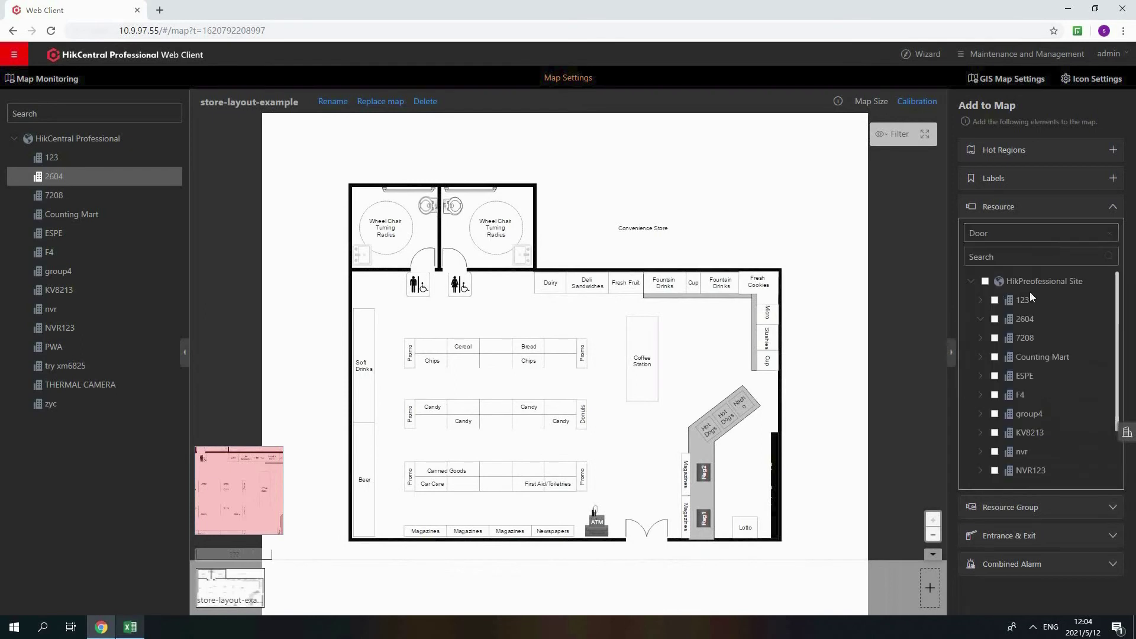
click(981, 320)
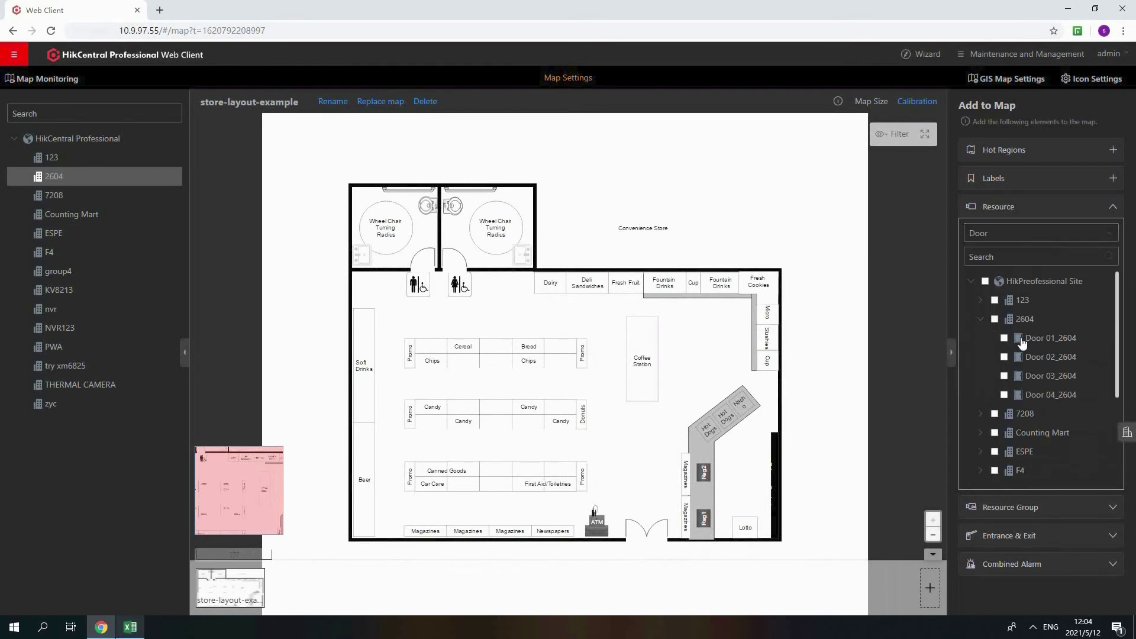
drag(1021, 342, 745, 309)
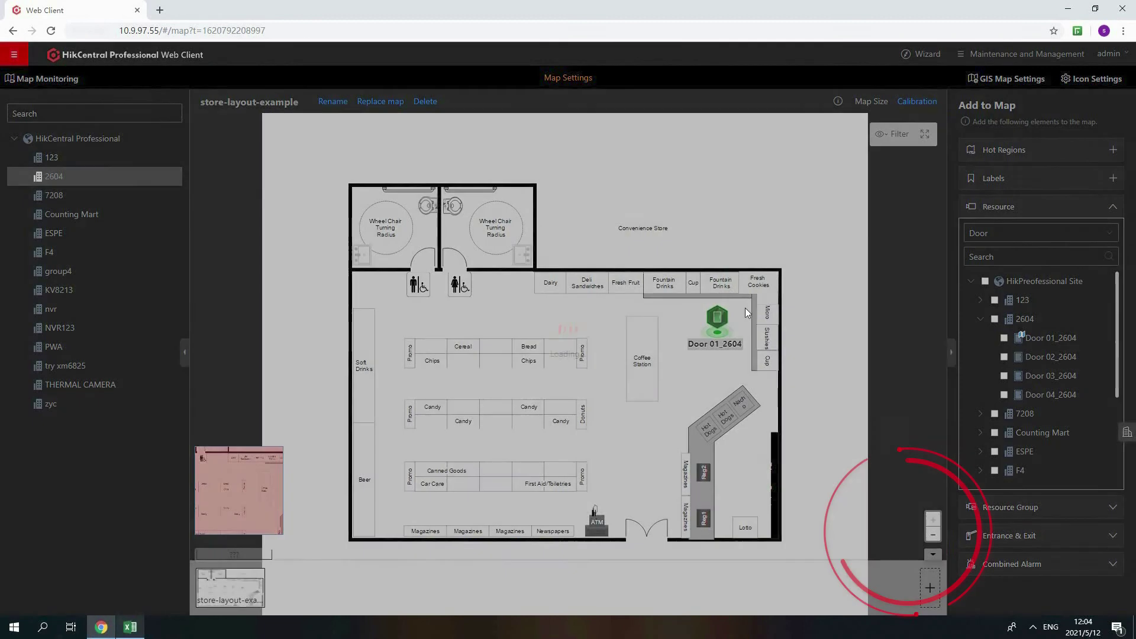
drag(1050, 356, 651, 510)
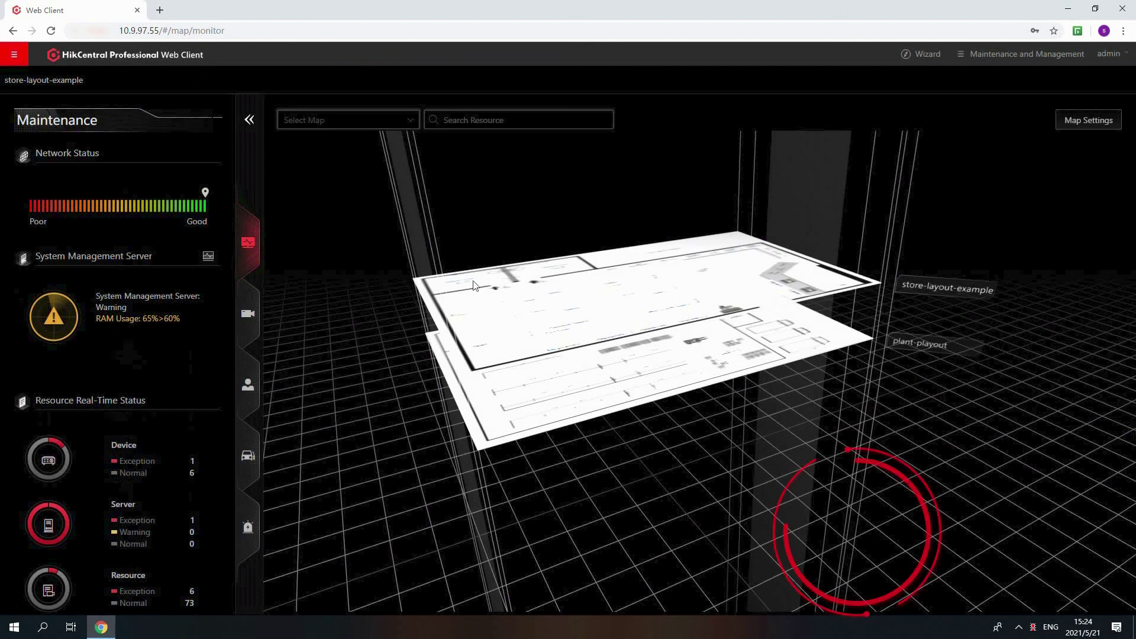
Open the store-layout-example map in 2D view and unlock Door 01_2604 from it
click(497, 312)
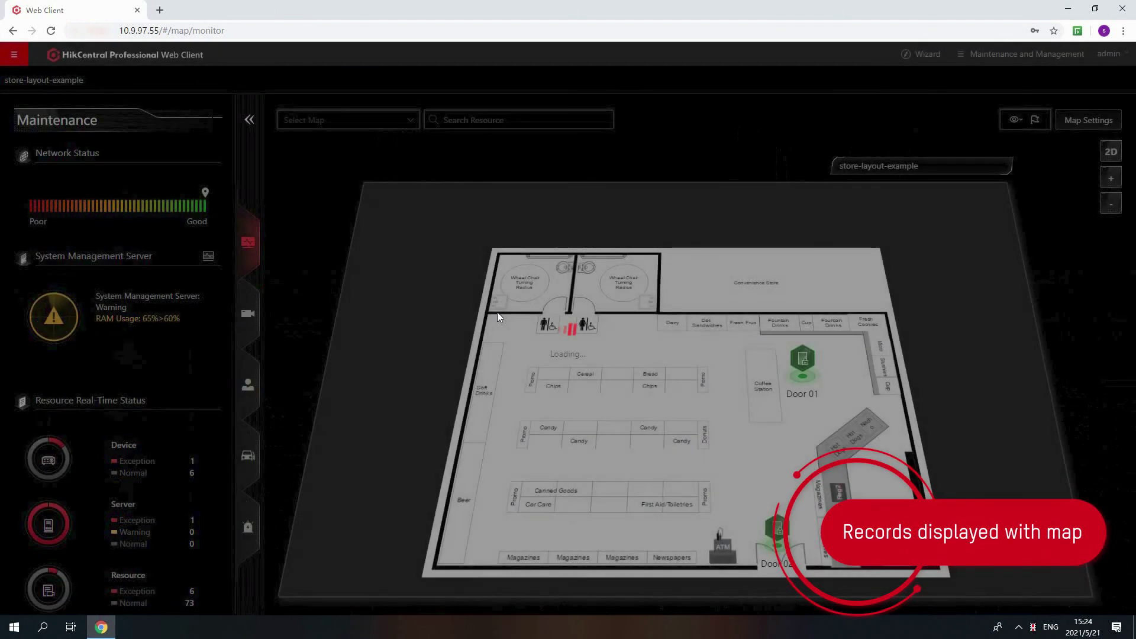
click(1111, 151)
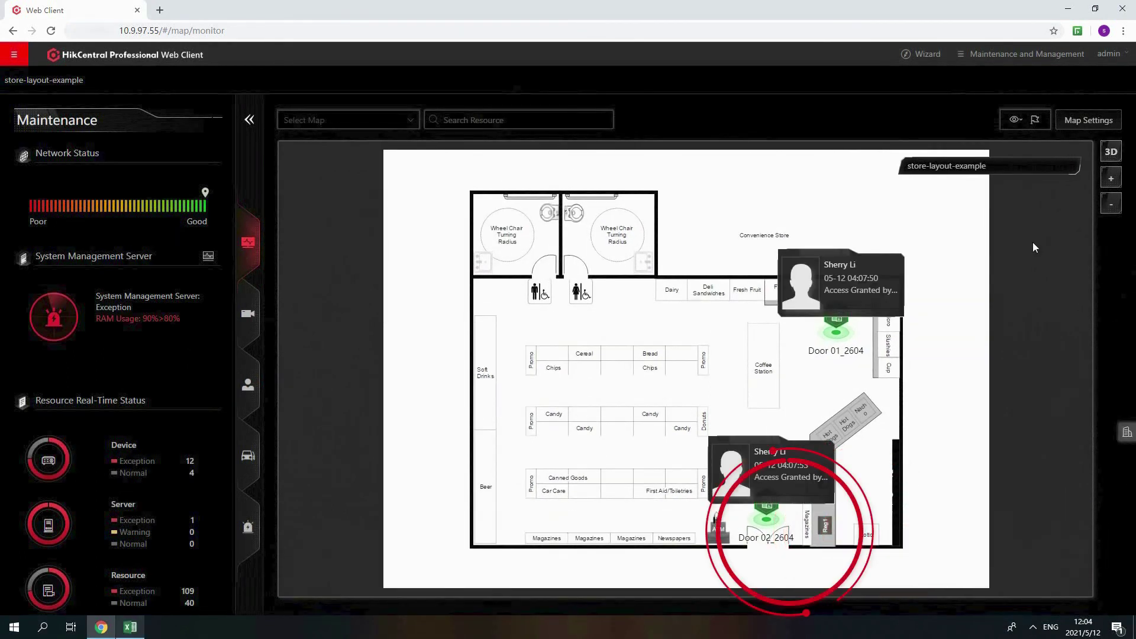
click(849, 338)
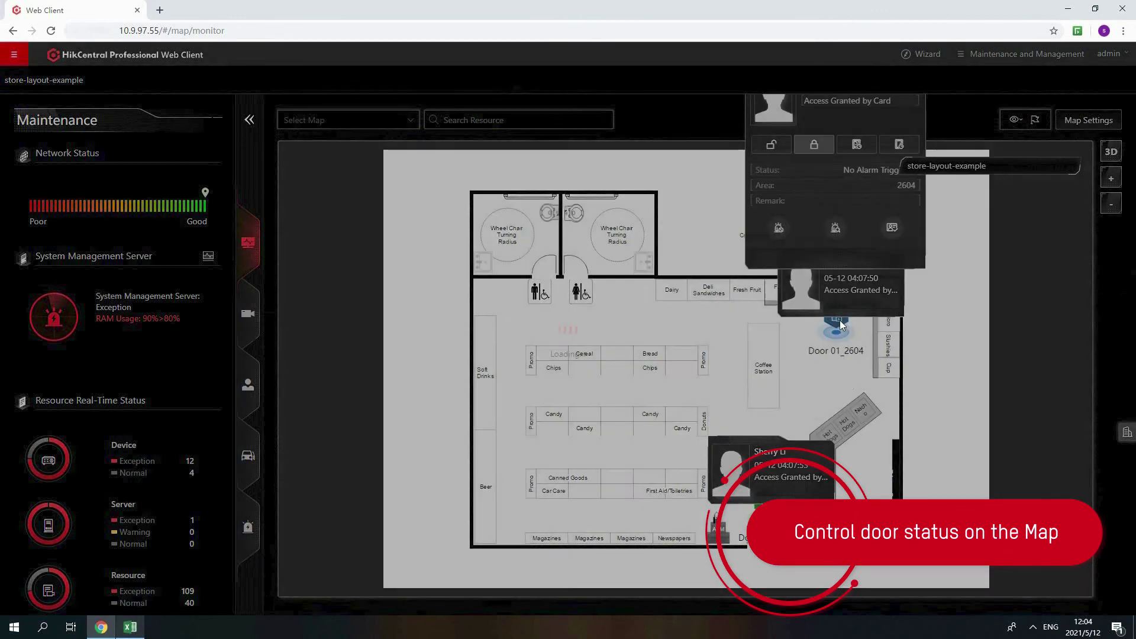
click(771, 146)
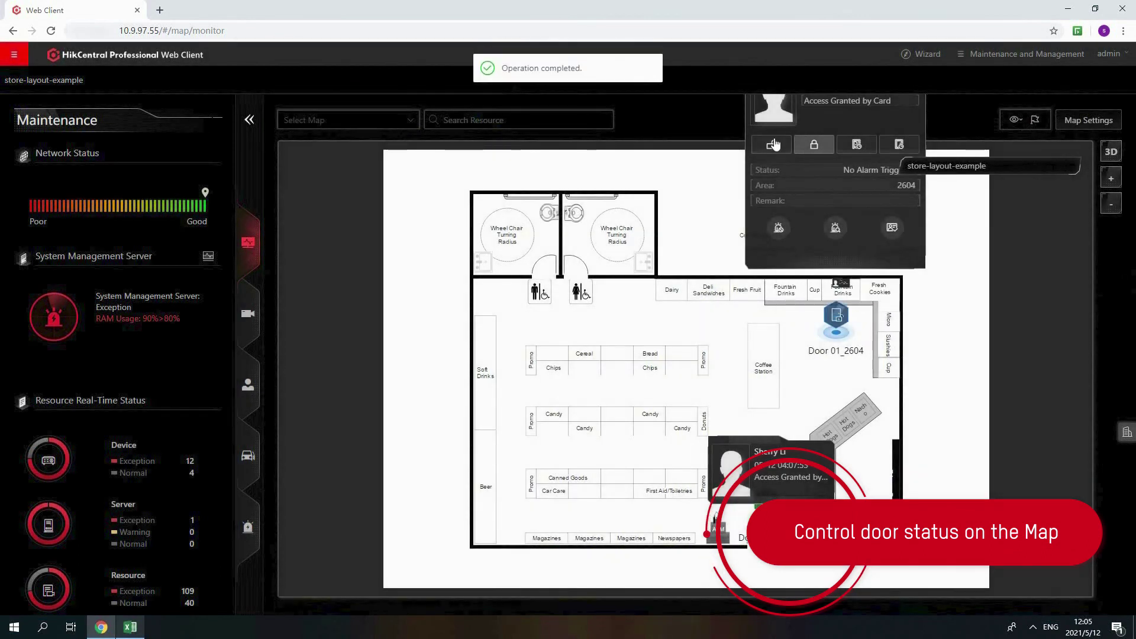